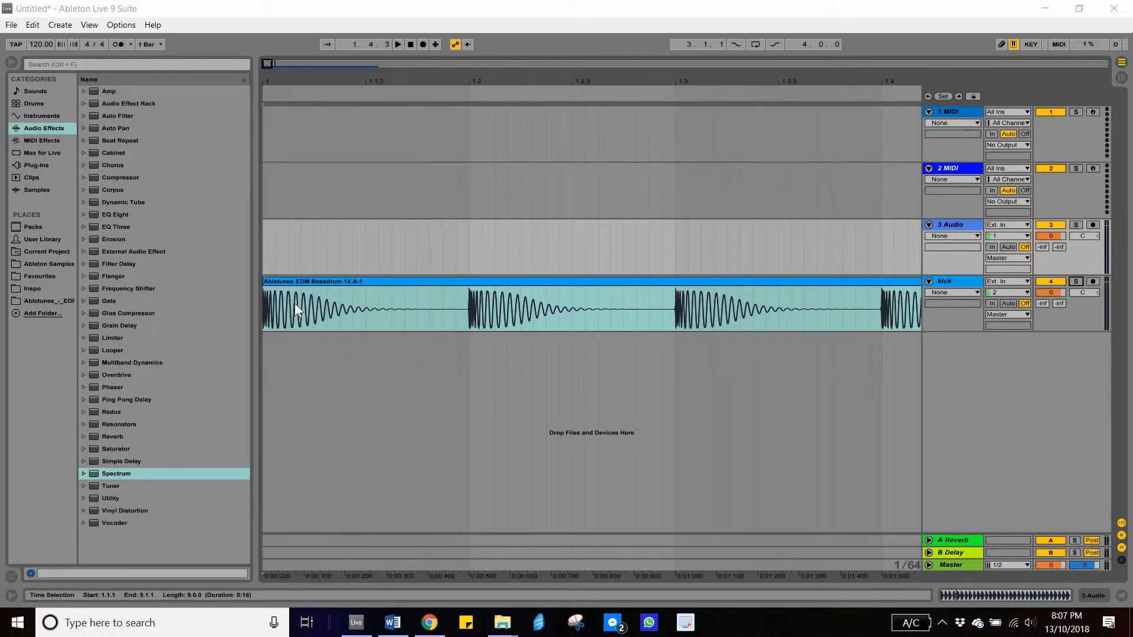
- Solo the kick track and play back its bassdrum clip, then stop playback
left_click(264, 303)
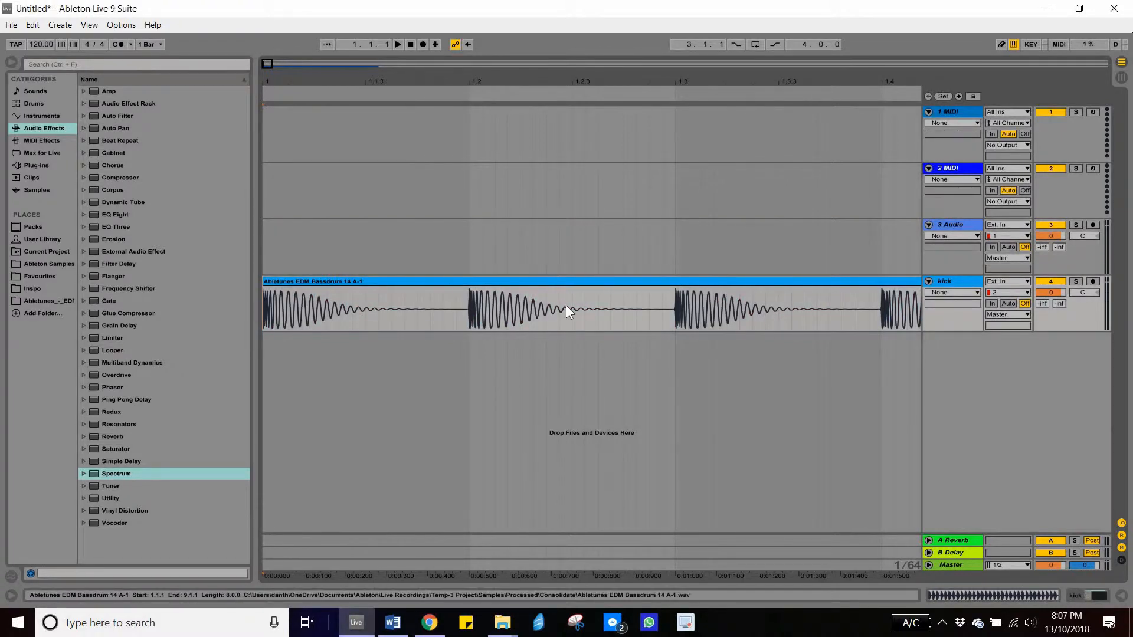
left_click(1071, 285)
key("space")
key("space")
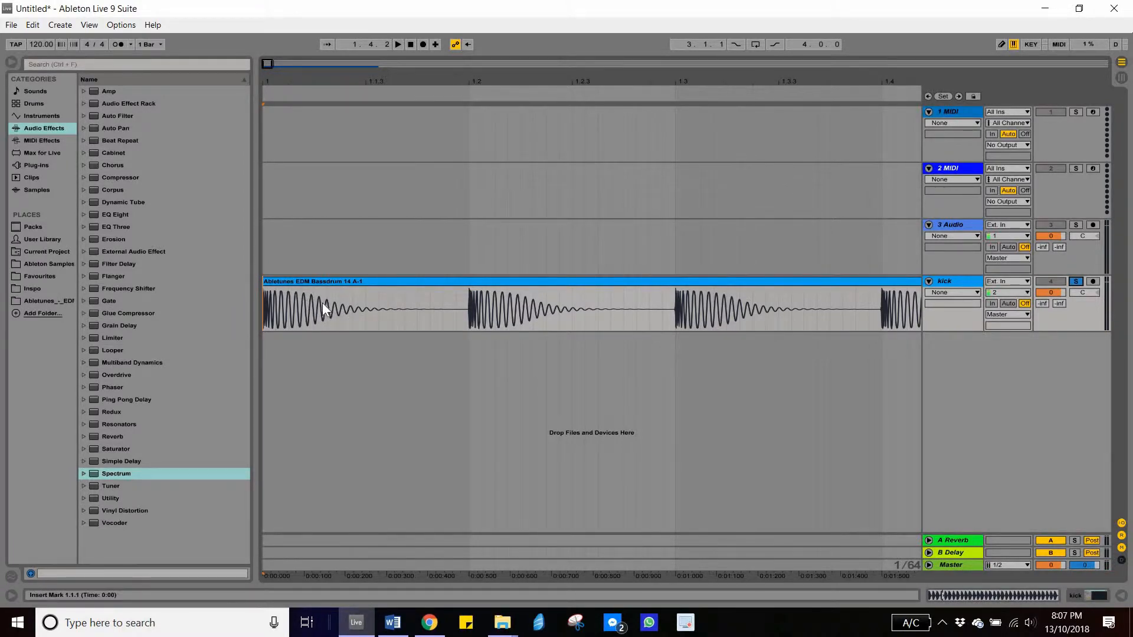
key("space")
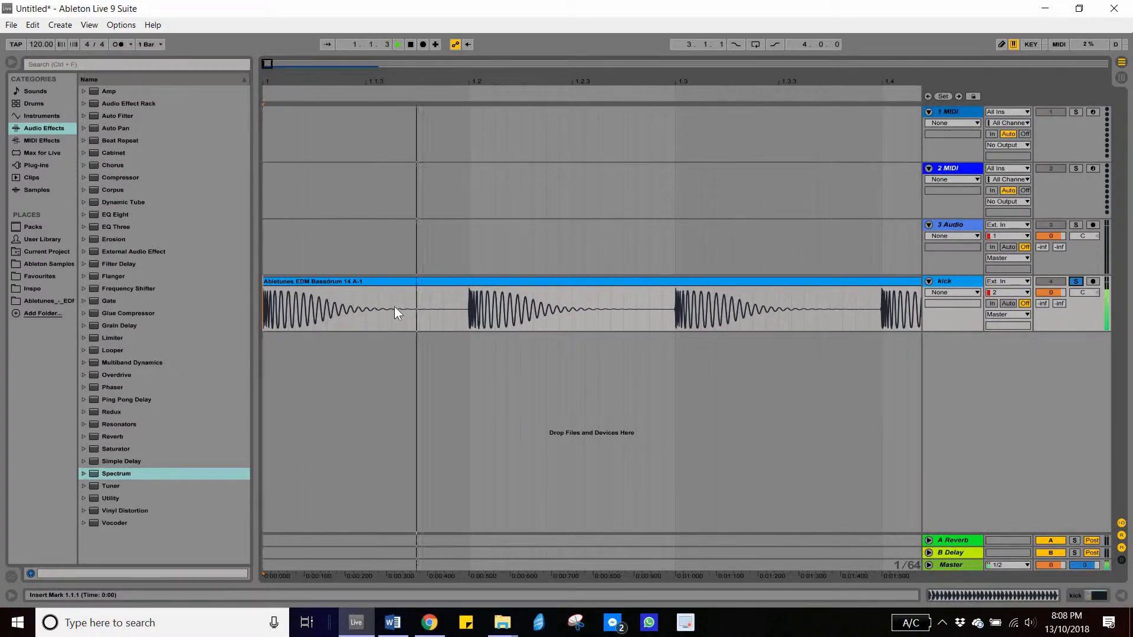
key("space")
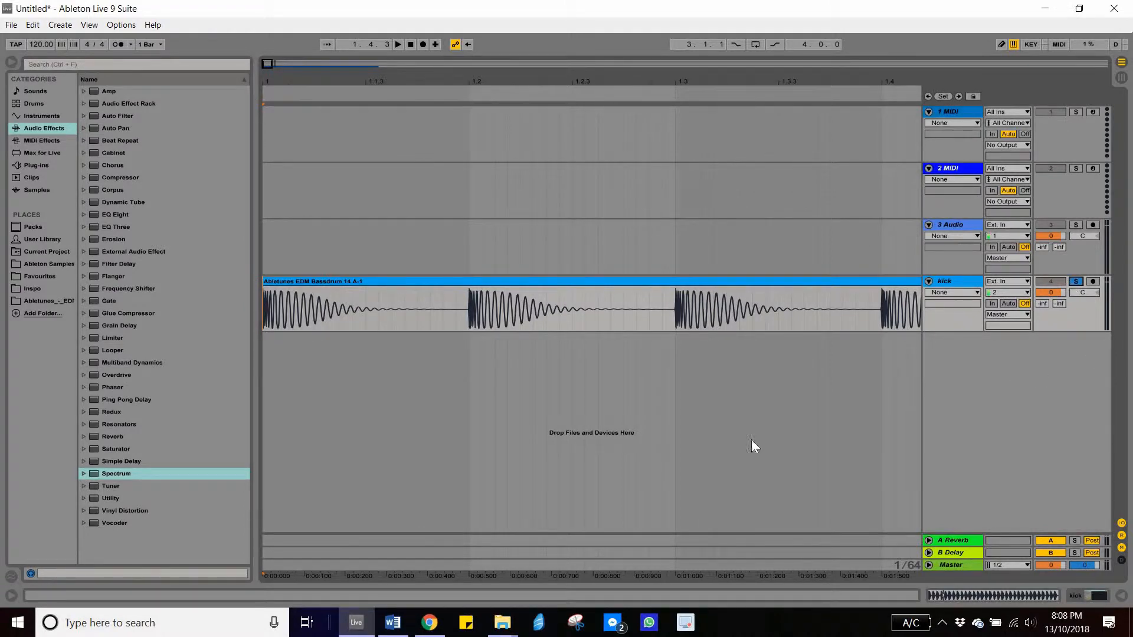
- Play and pause the Best Deep House Mix 2018 video in the browser as a genre reference
left_click(429, 622)
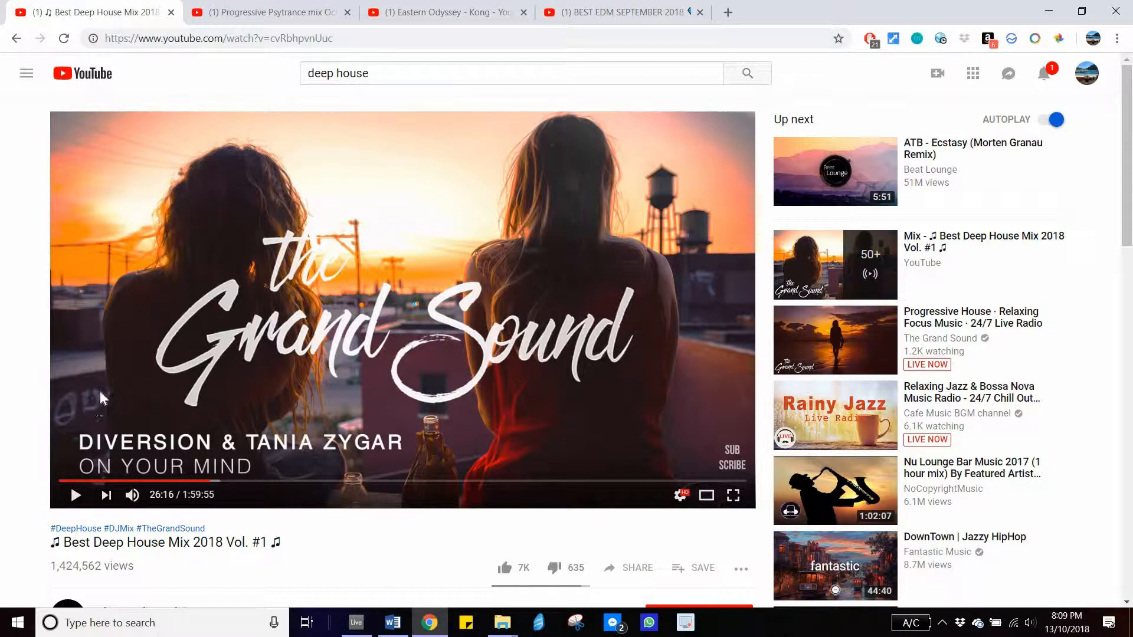
left_click(76, 498)
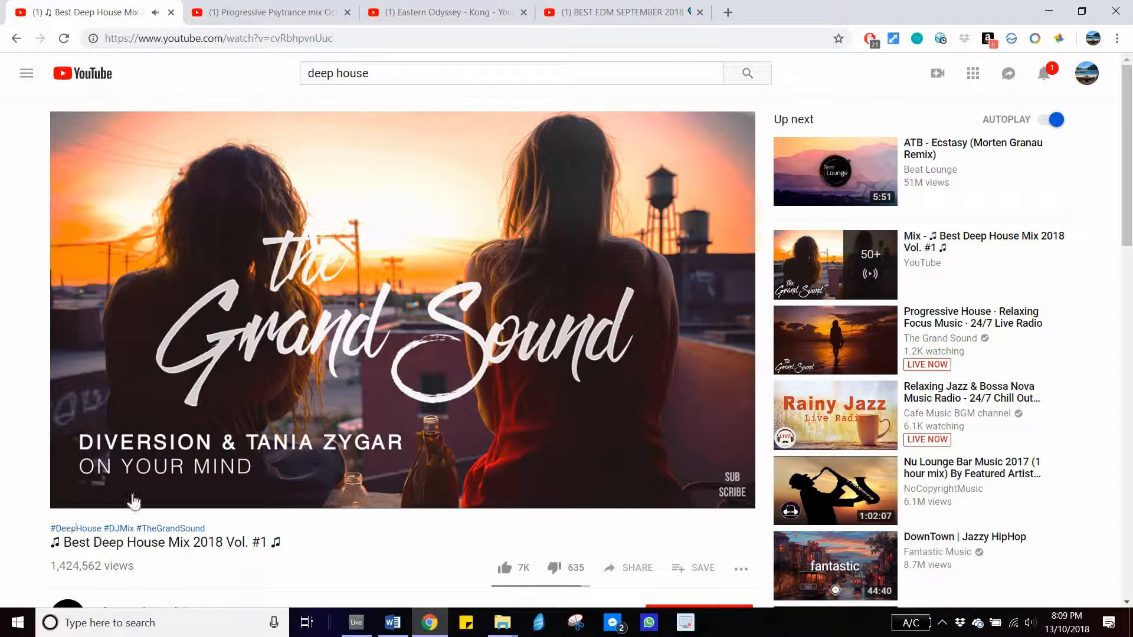
left_click(76, 499)
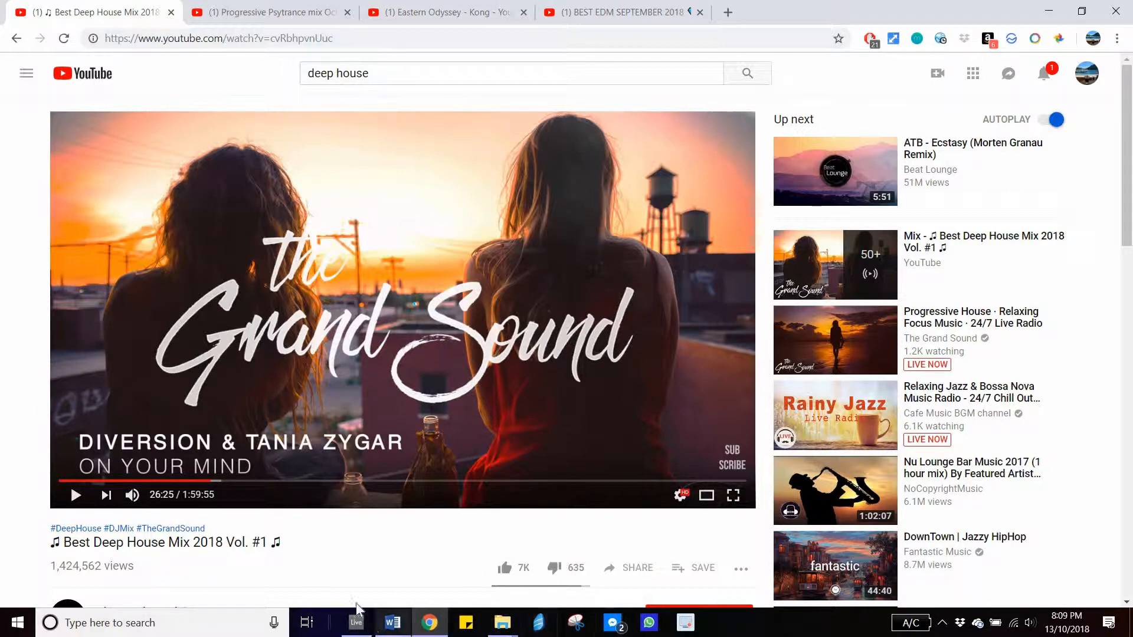
left_click(356, 623)
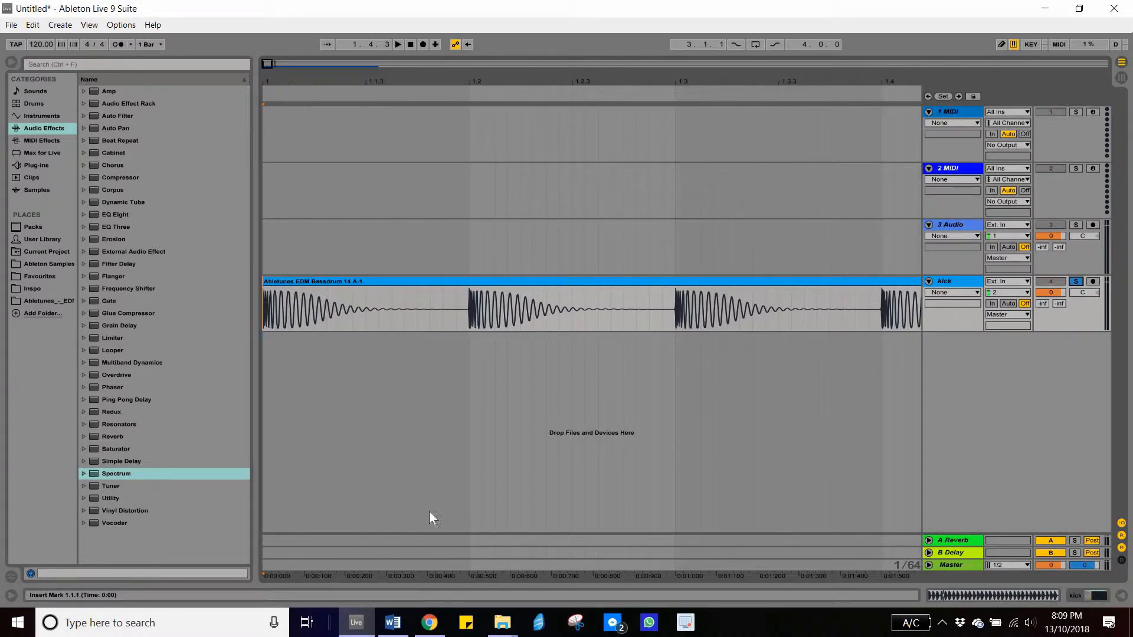
left_click(424, 624)
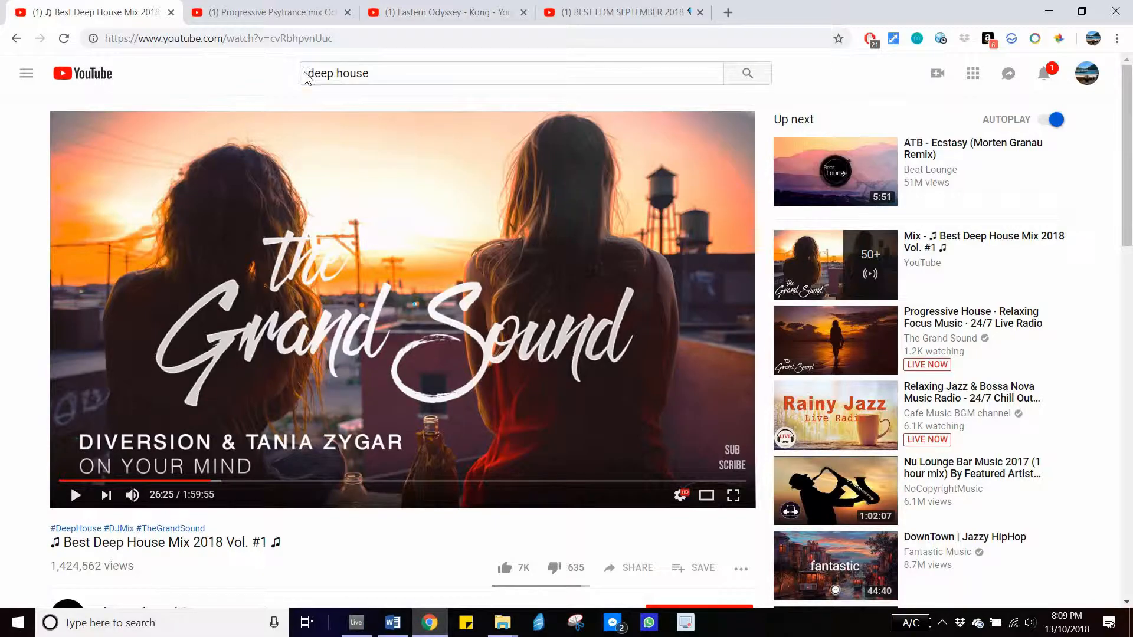
- Listen to the Progressive Psytrance mix October 2018 tab, seeking to around 13:11 before pausing it
left_click(280, 19)
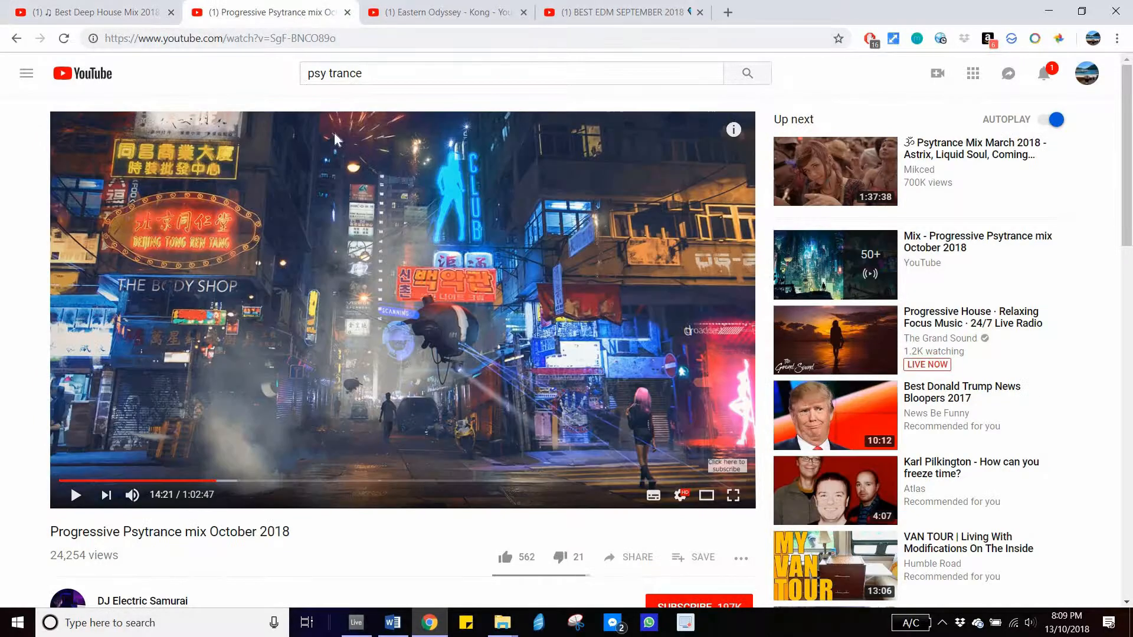
left_click(249, 455)
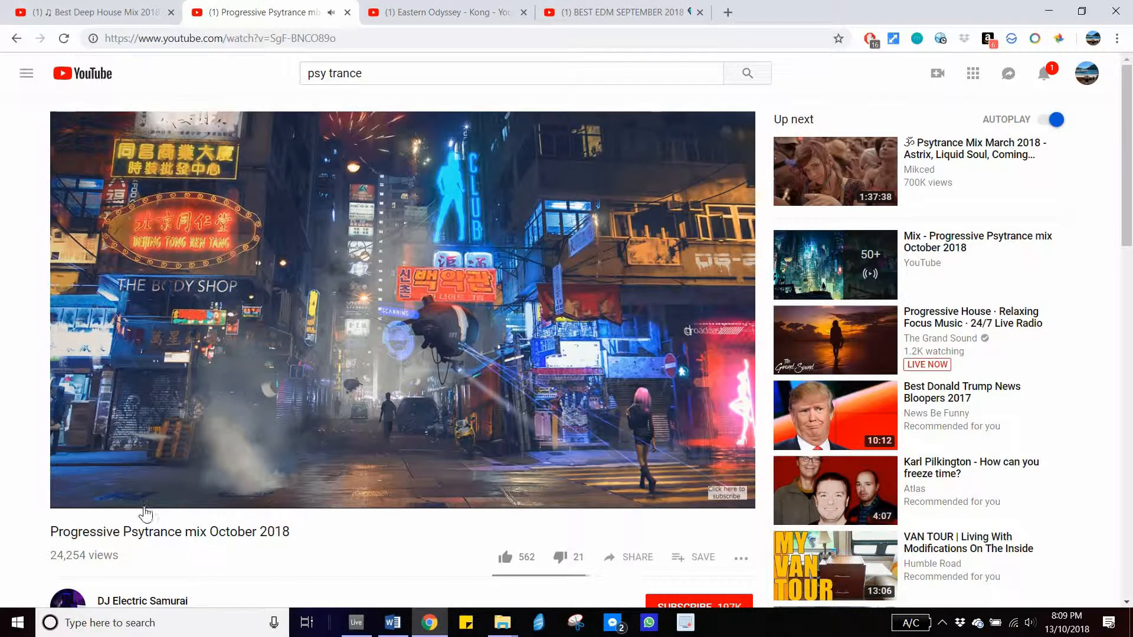
left_click(77, 495)
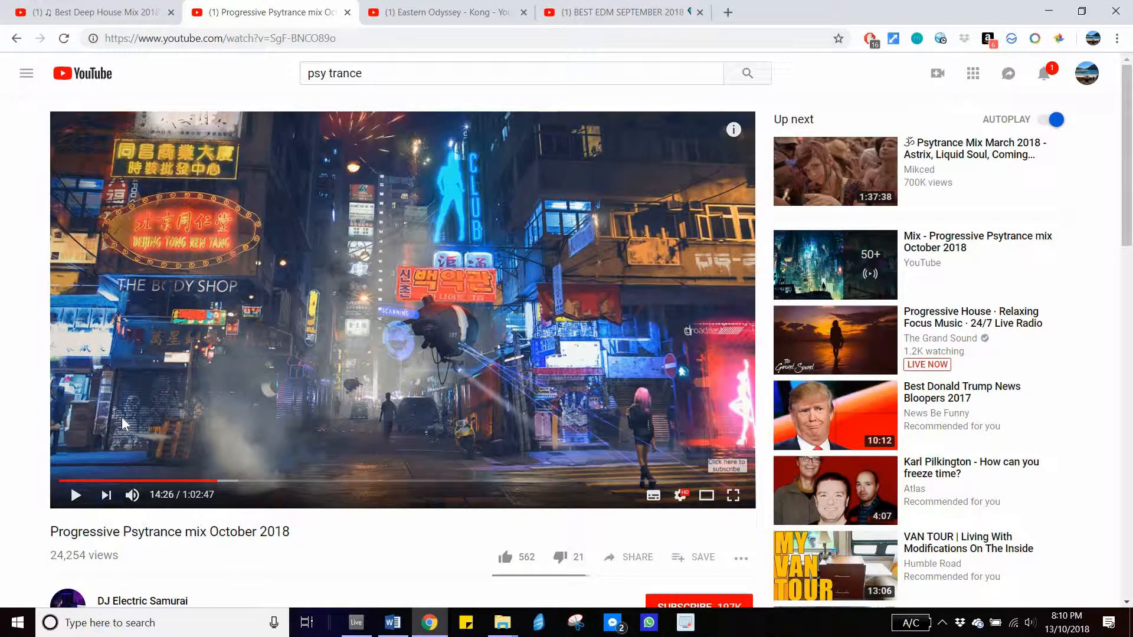
left_click(77, 499)
left_click(77, 499)
left_click(76, 496)
left_click(203, 481)
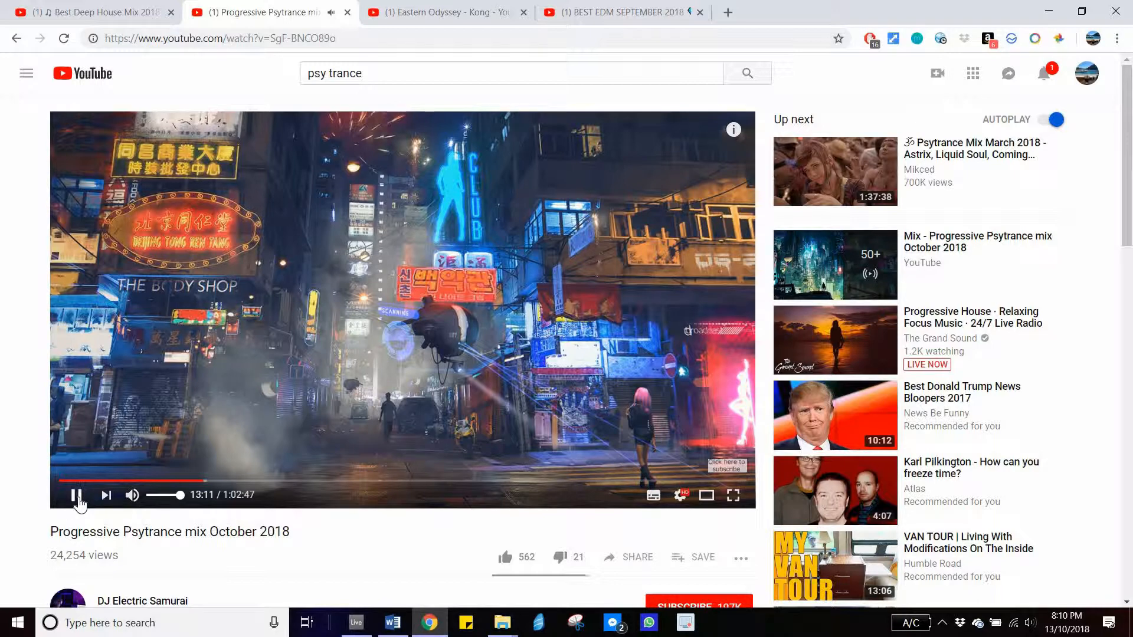
left_click(76, 495)
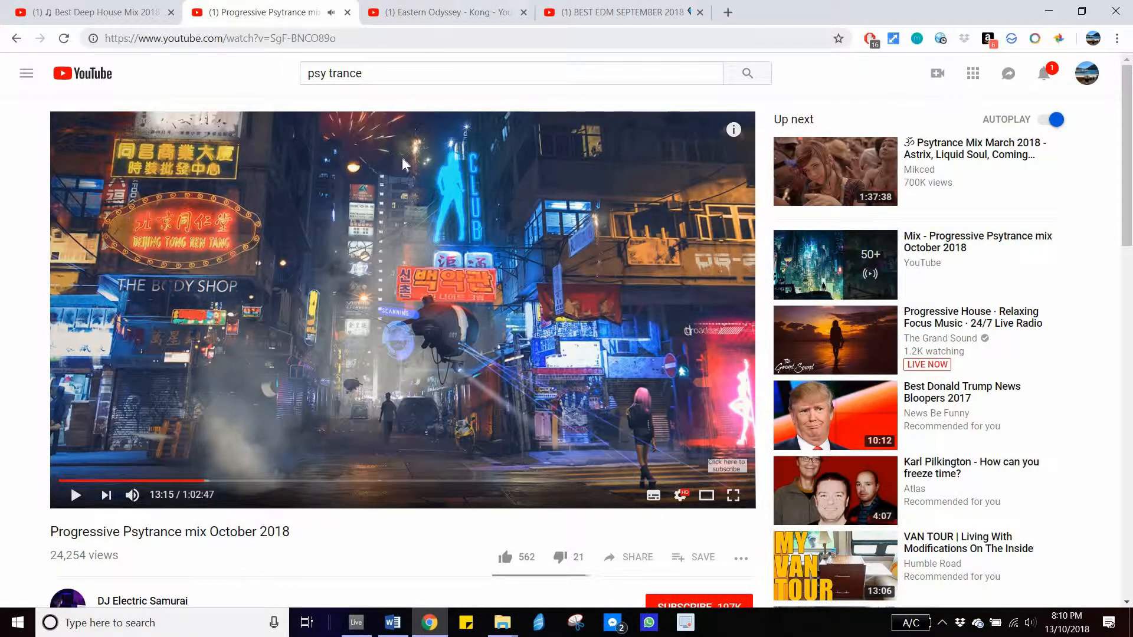
- Switch to the Eastern Odyssey - Kong trap video, play it briefly and pause it
key("ctrl+Tab")
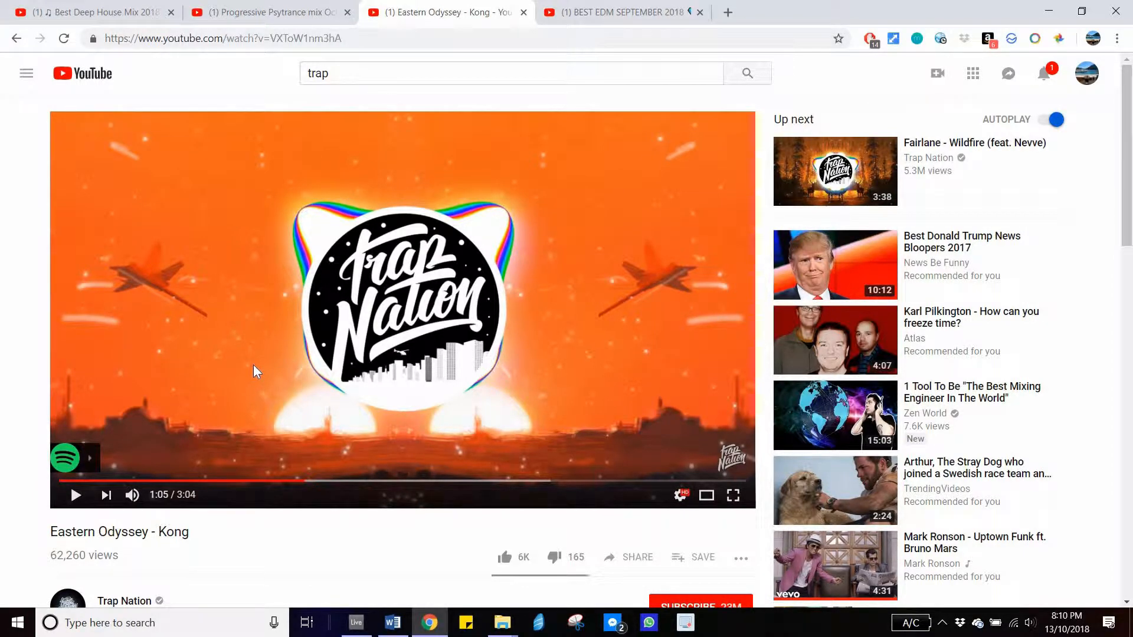
left_click(248, 379)
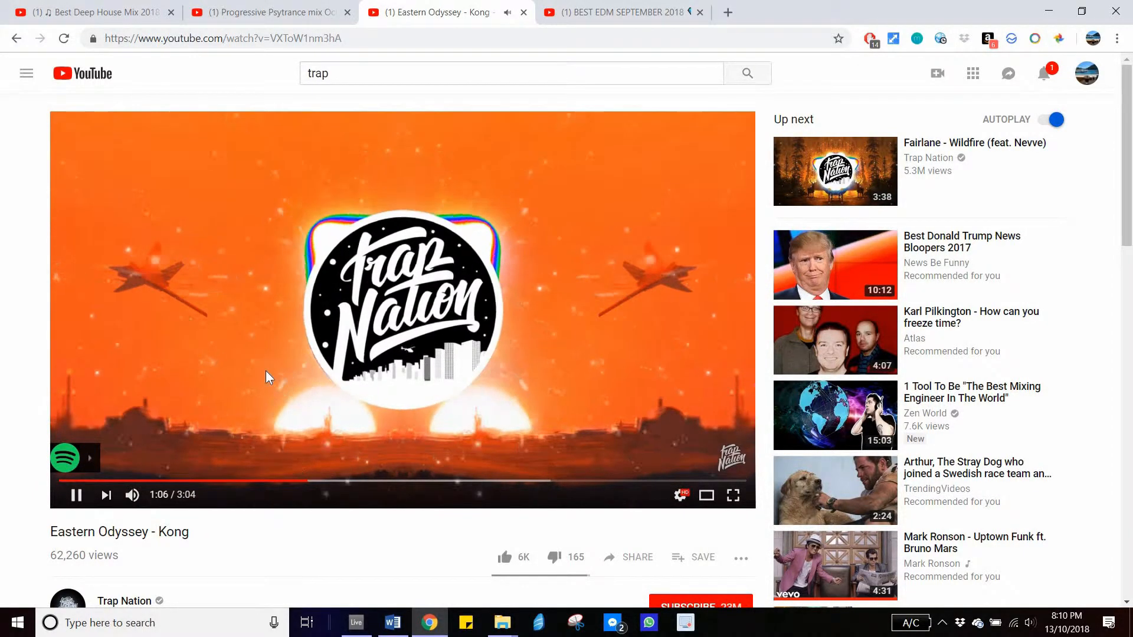
left_click(268, 328)
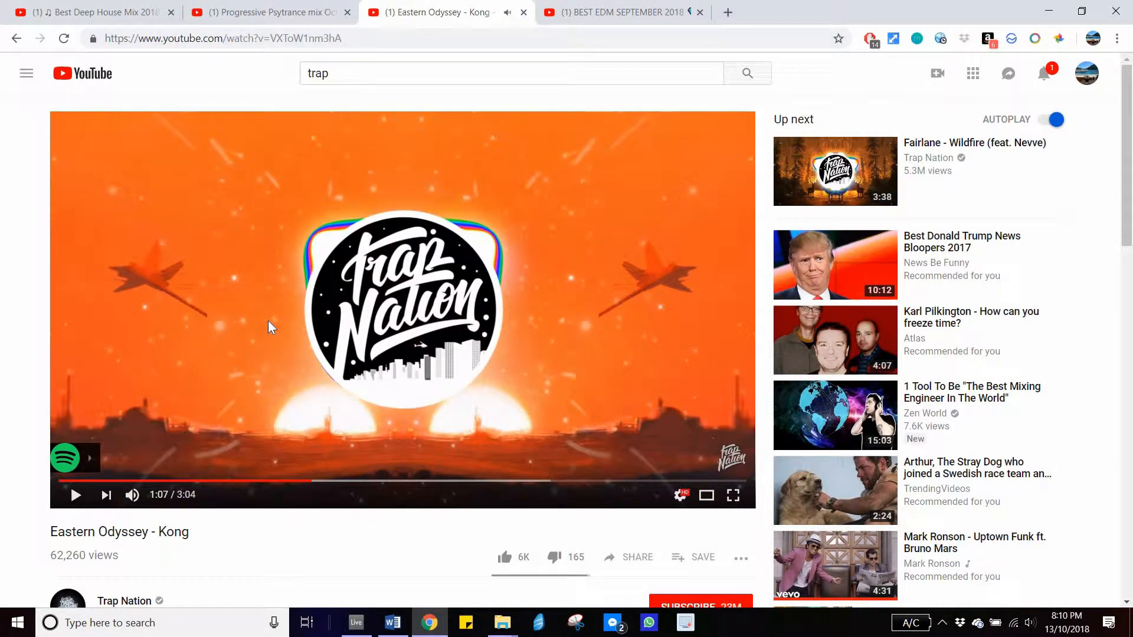
left_click(268, 319)
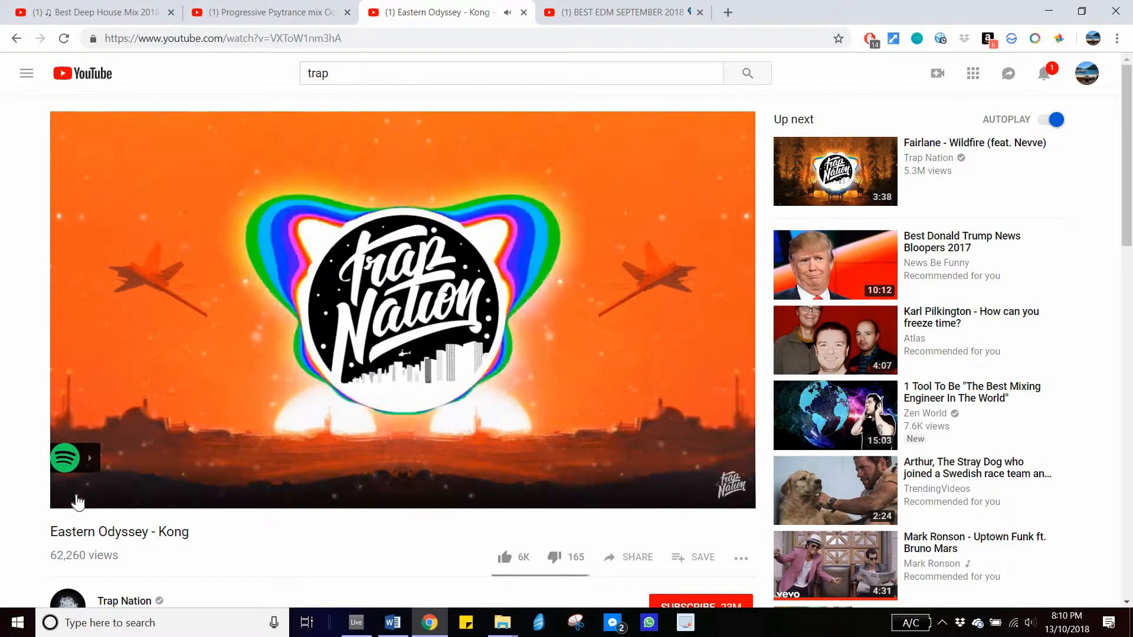
left_click(75, 496)
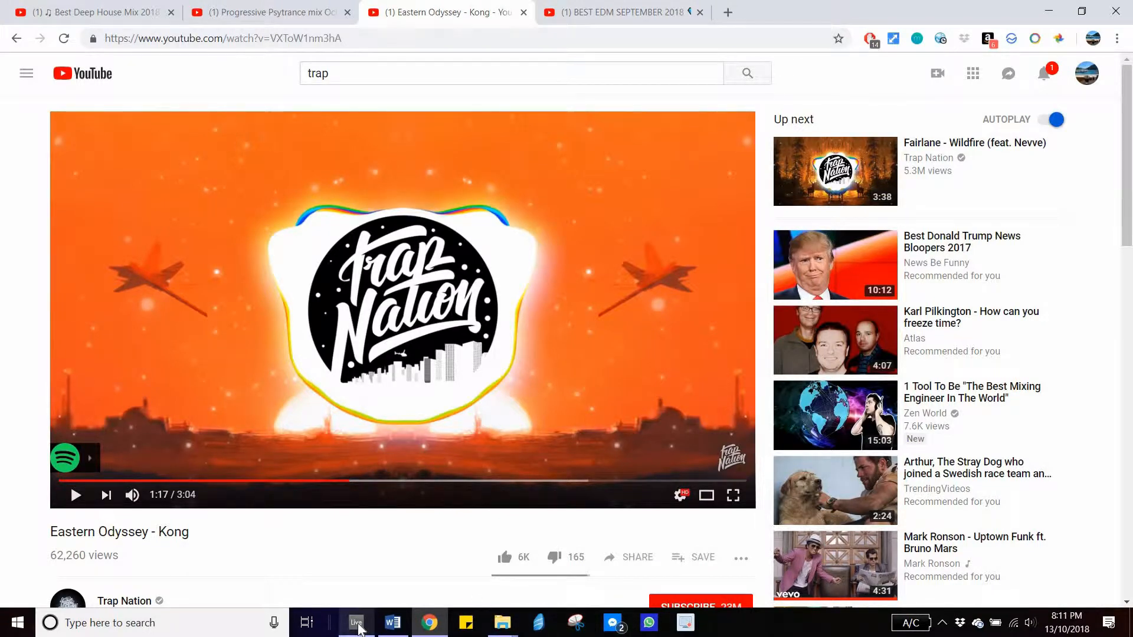
mouse_move(355, 621)
left_click(349, 565)
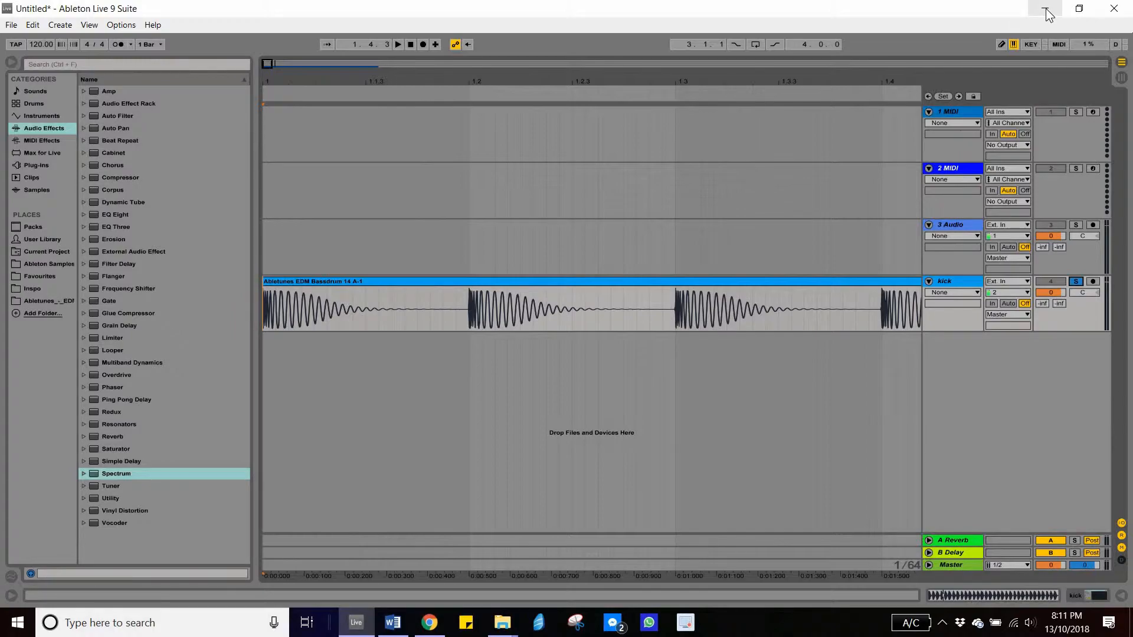
key("alt+Tab")
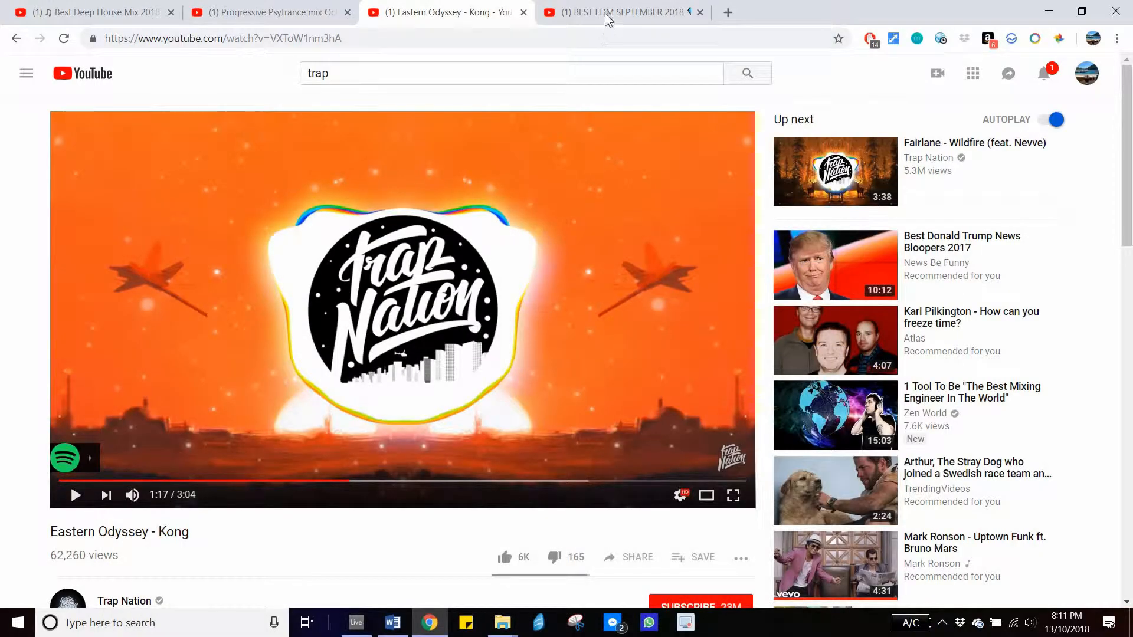
- Switch to the BEST EDM SEPTEMBER 2018 video, play it briefly and pause it
key("ctrl+Tab")
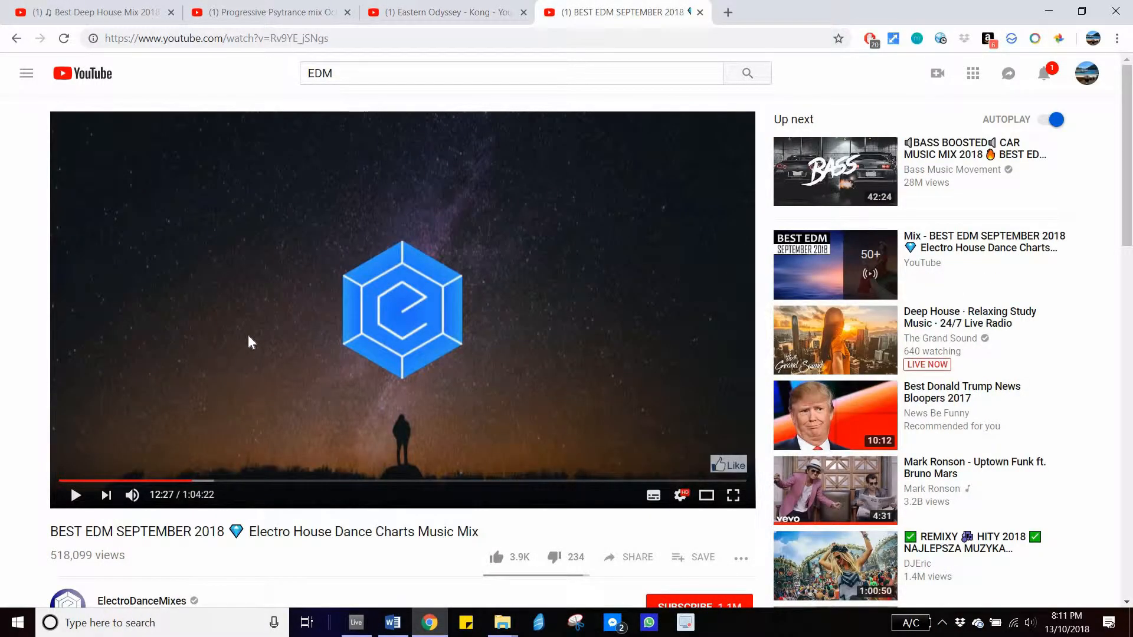
key("space")
left_click(78, 503)
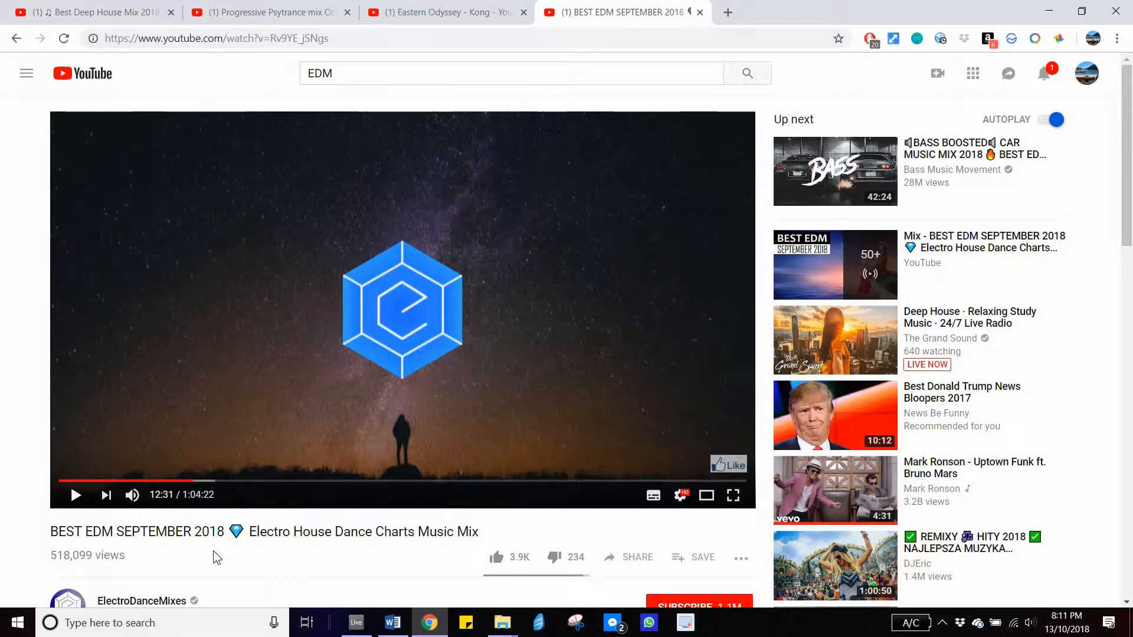
- Resume the EDM mix, seek back to around 12:25 in its timeline and pause it
left_click(356, 622)
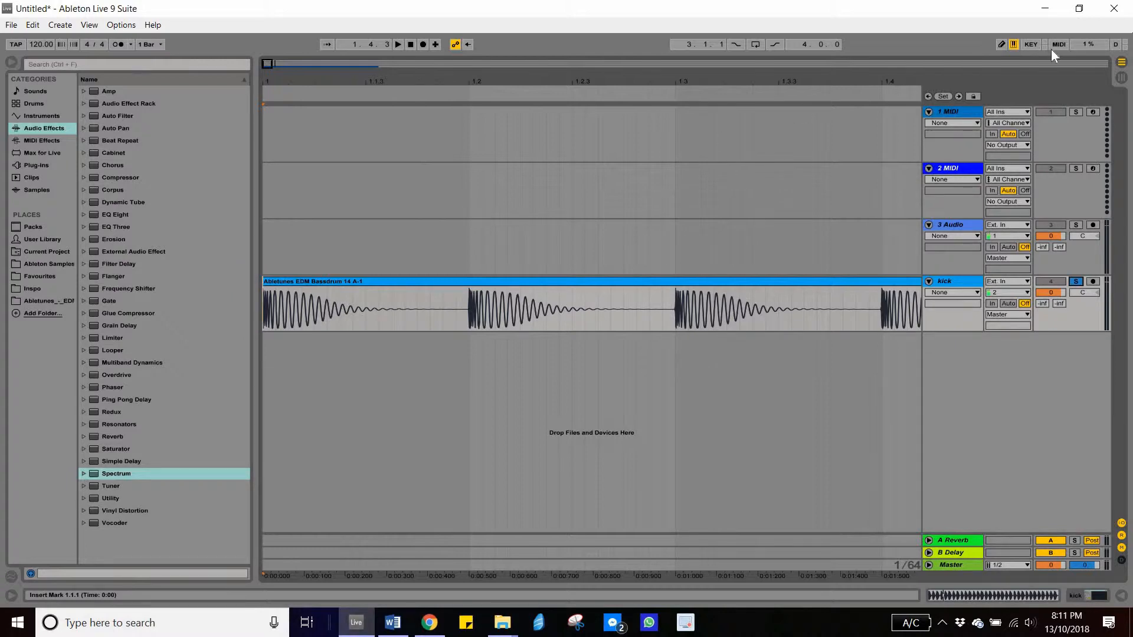
left_click(1044, 8)
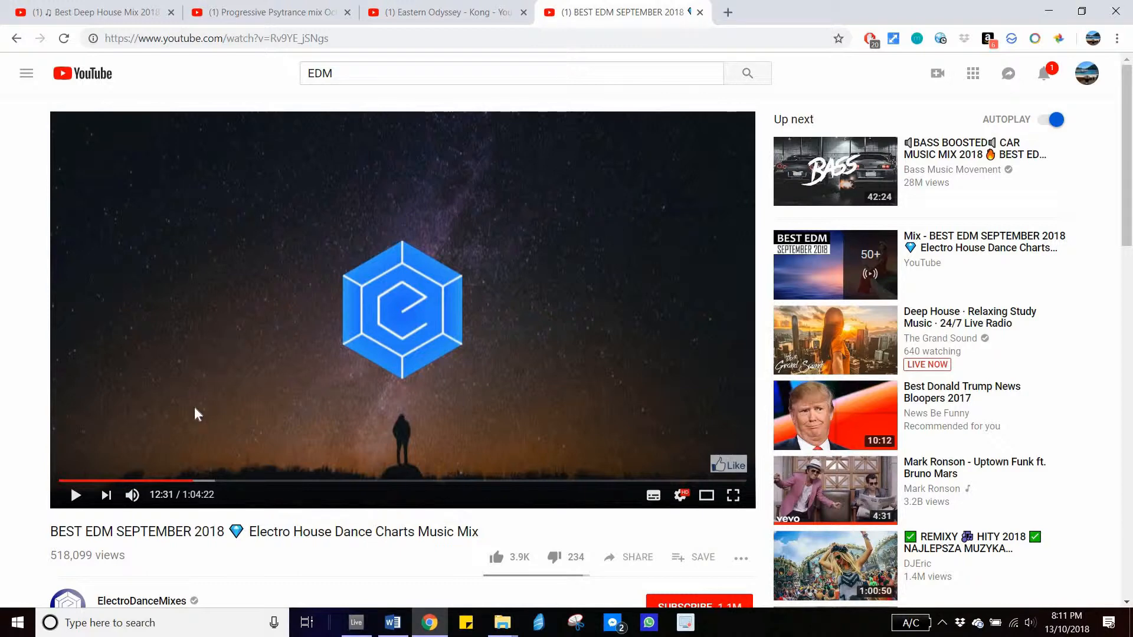
left_click(310, 368)
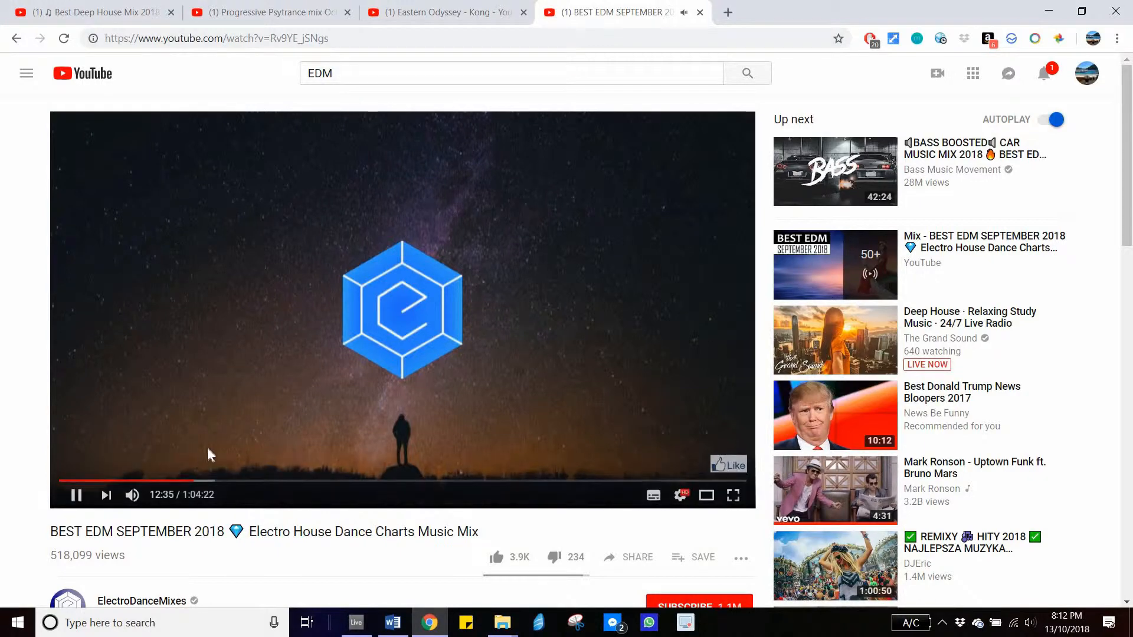
left_click(181, 481)
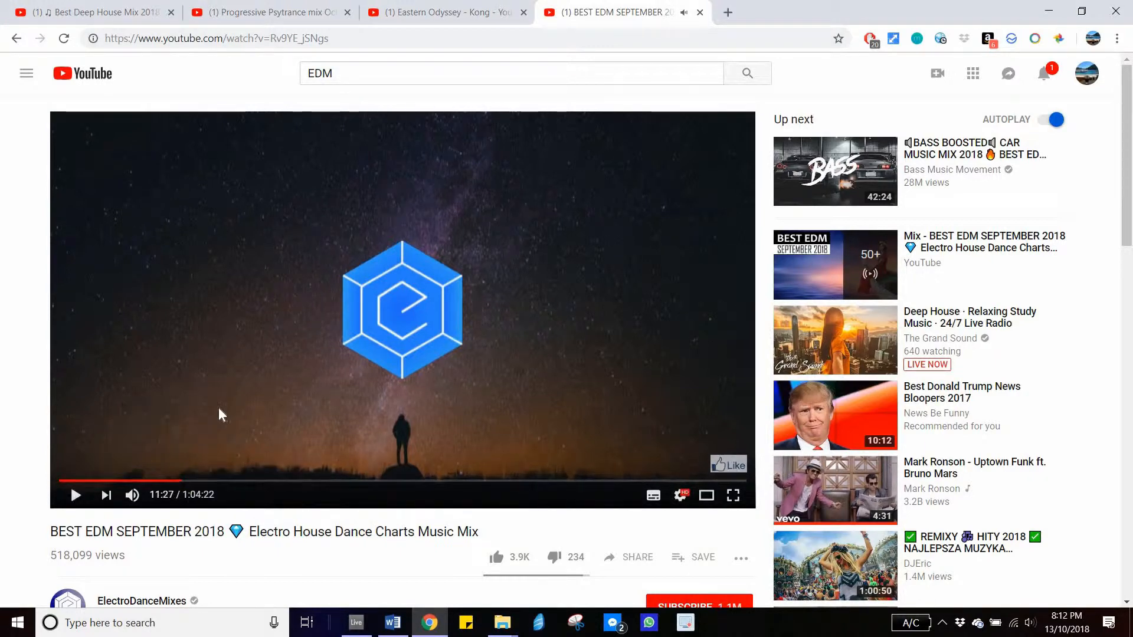
left_click(185, 481)
left_click(191, 482)
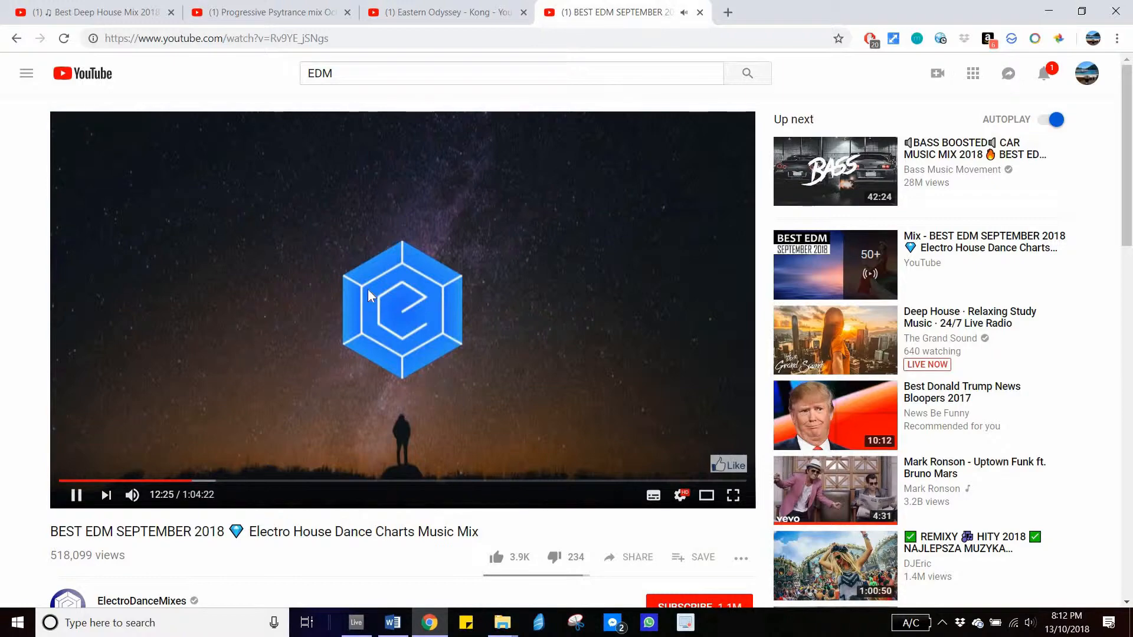
key("space")
- Return to Live and zoom out the arrangement to view the whole kick clip
left_click(1049, 11)
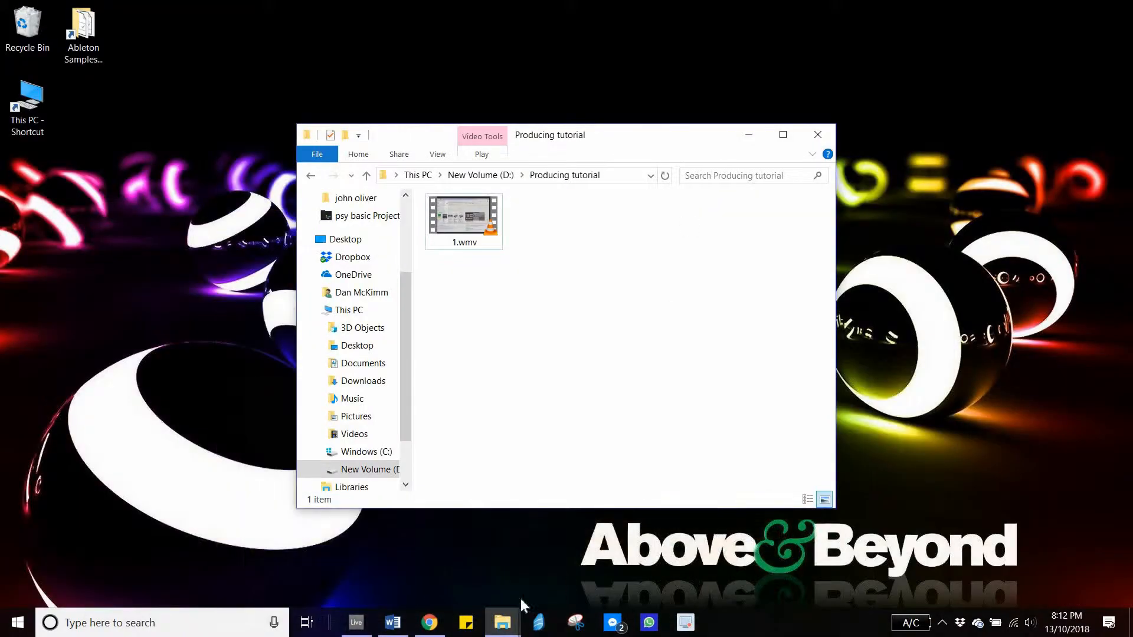
left_click(356, 623)
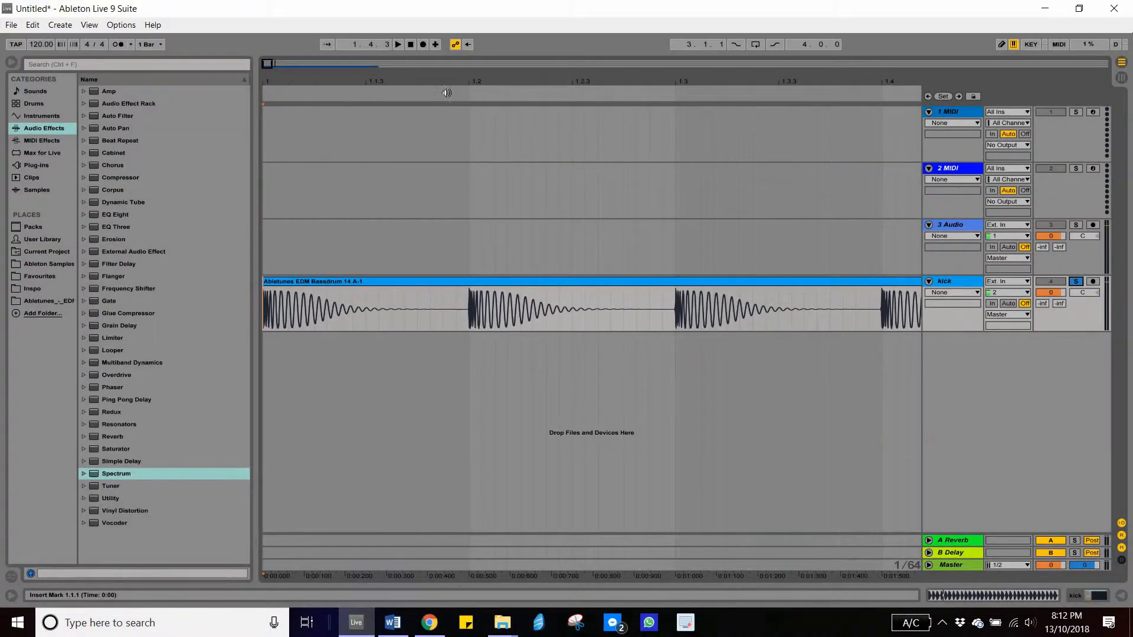
left_click_drag(404, 81, 404, 3)
left_click_drag(660, 186, 664, 195)
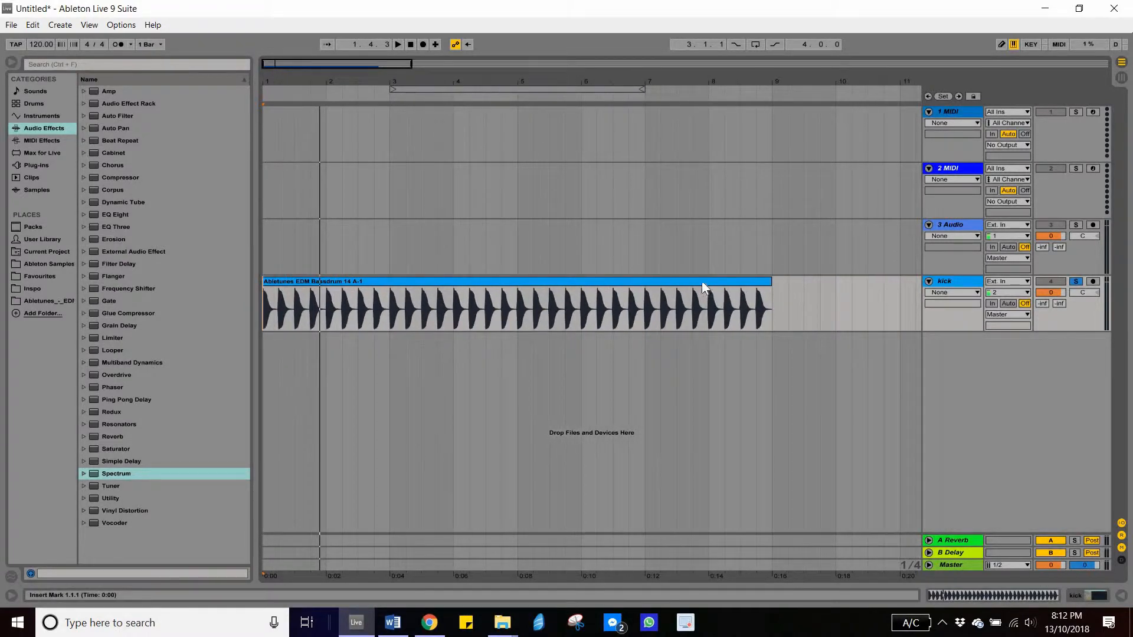
left_click(509, 283)
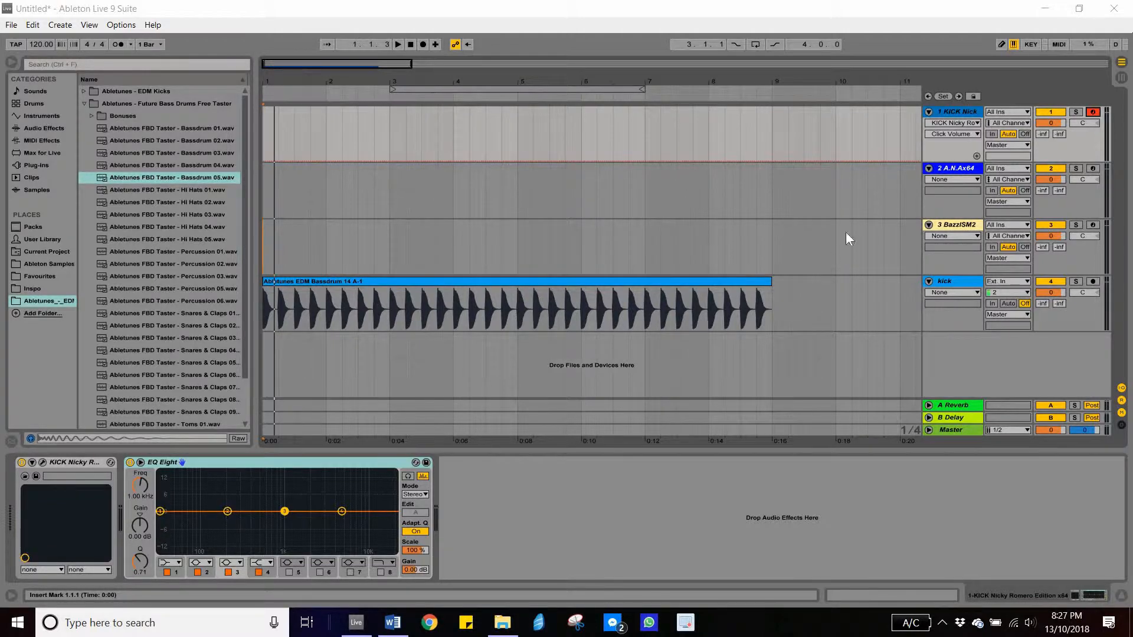
- Select the A.N.Ax64 track and open its ANA synth plugin window
left_click(955, 114)
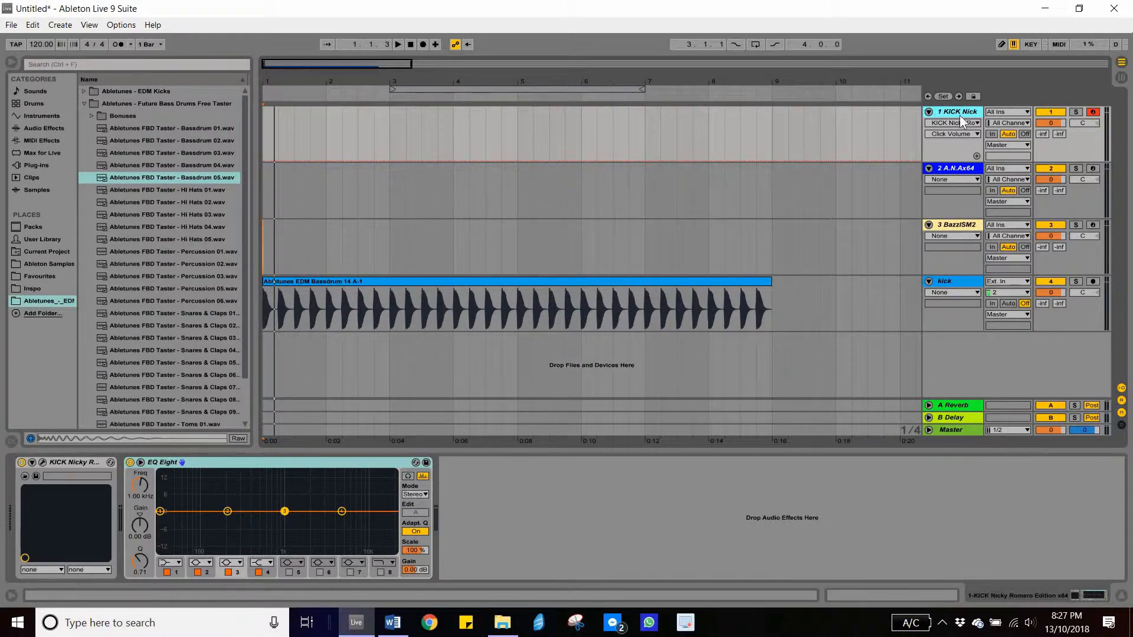
left_click(952, 170)
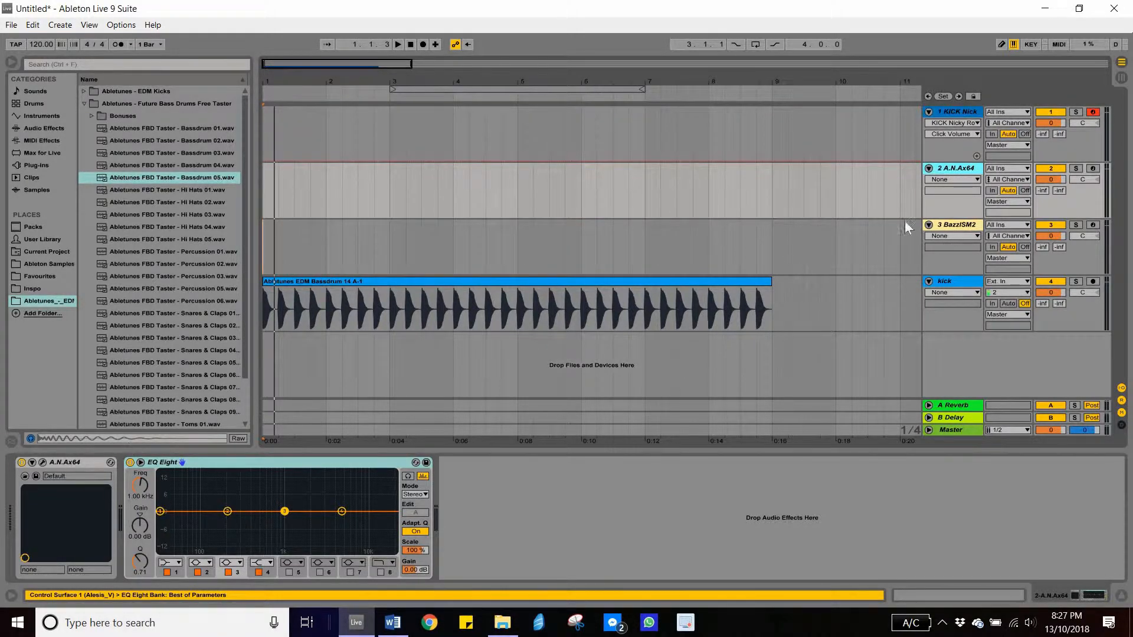
left_click(43, 462)
left_click_drag(618, 78, 644, 76)
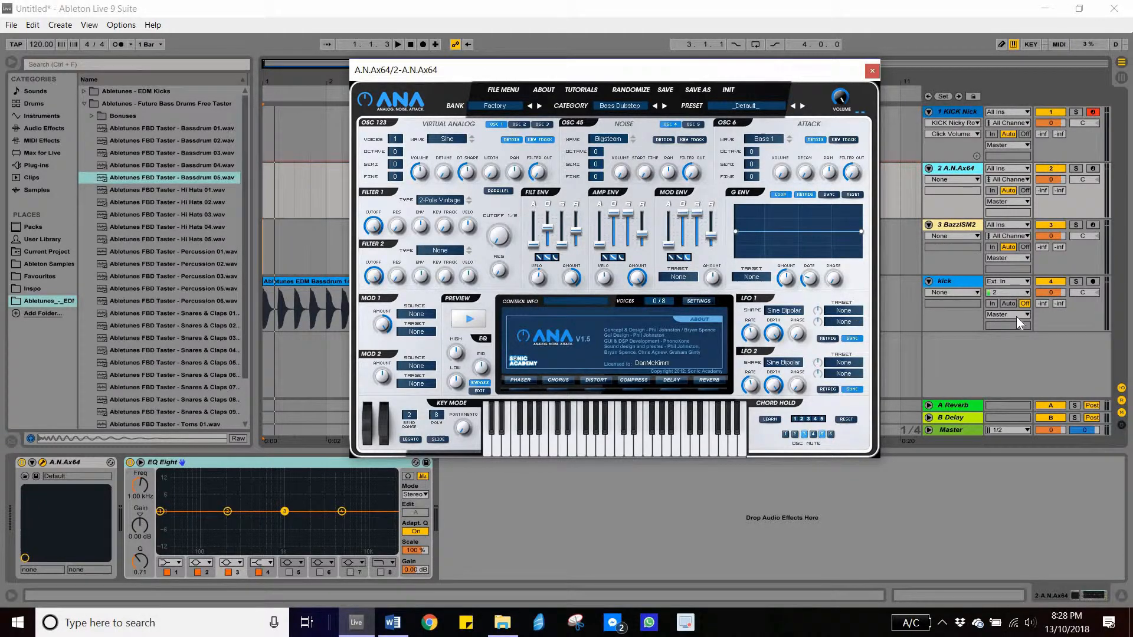
- Set the ANA synth's first oscillator wave to Sine
left_click(462, 140)
left_click(469, 136)
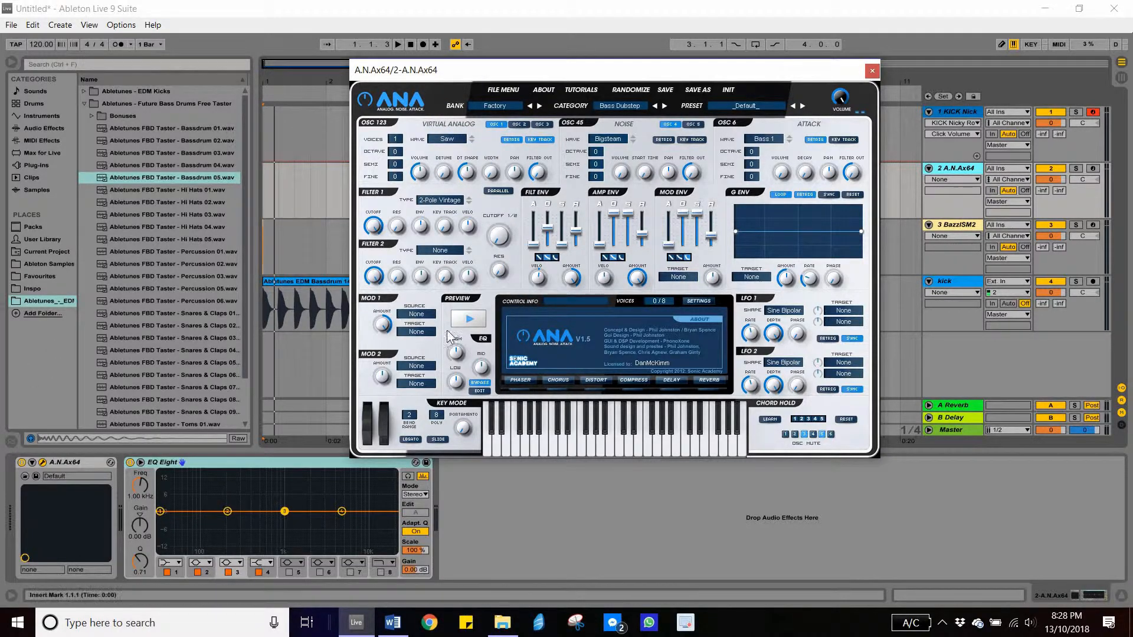
left_click(465, 137)
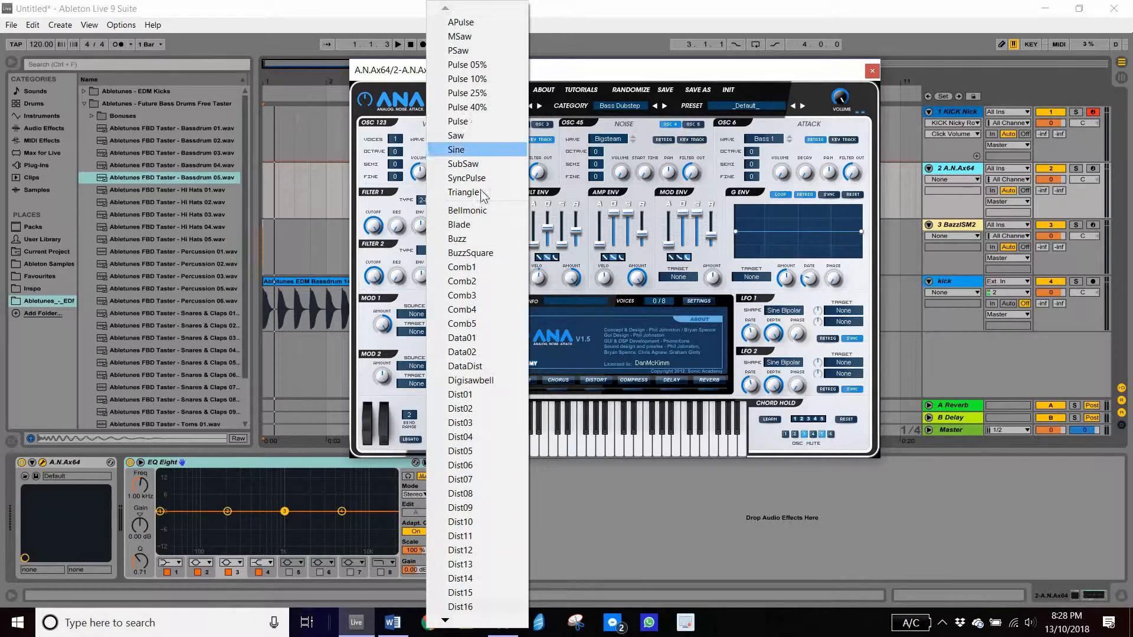
left_click(468, 150)
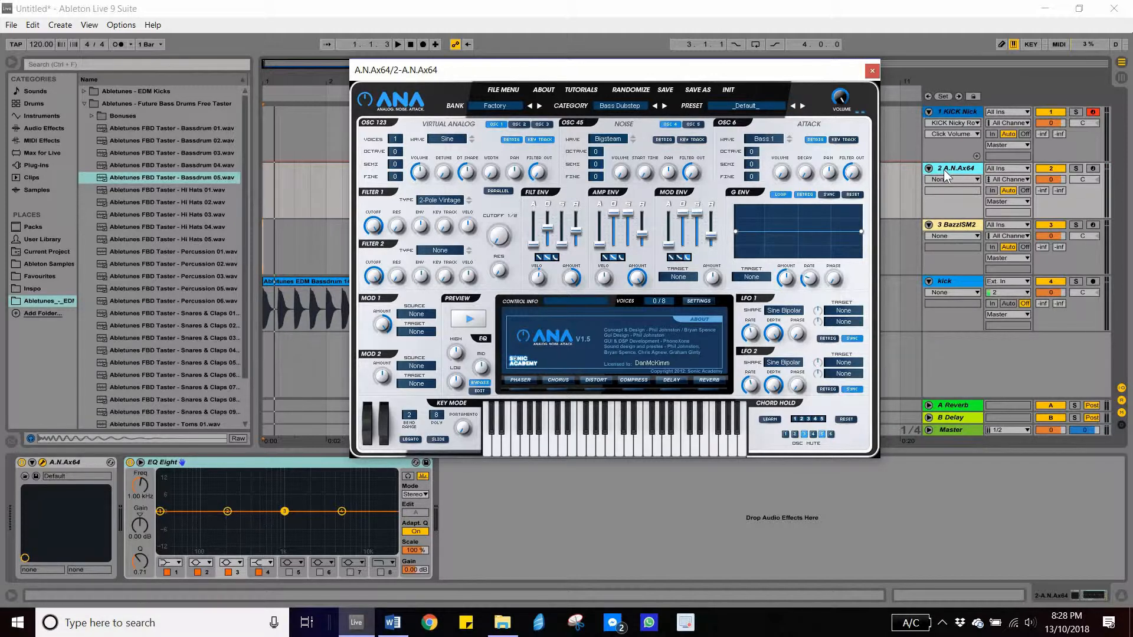
- Arm the A.N.Ax64 track and audition the ANA sound by playing notes on the computer keyboard across octaves
left_click(1093, 169)
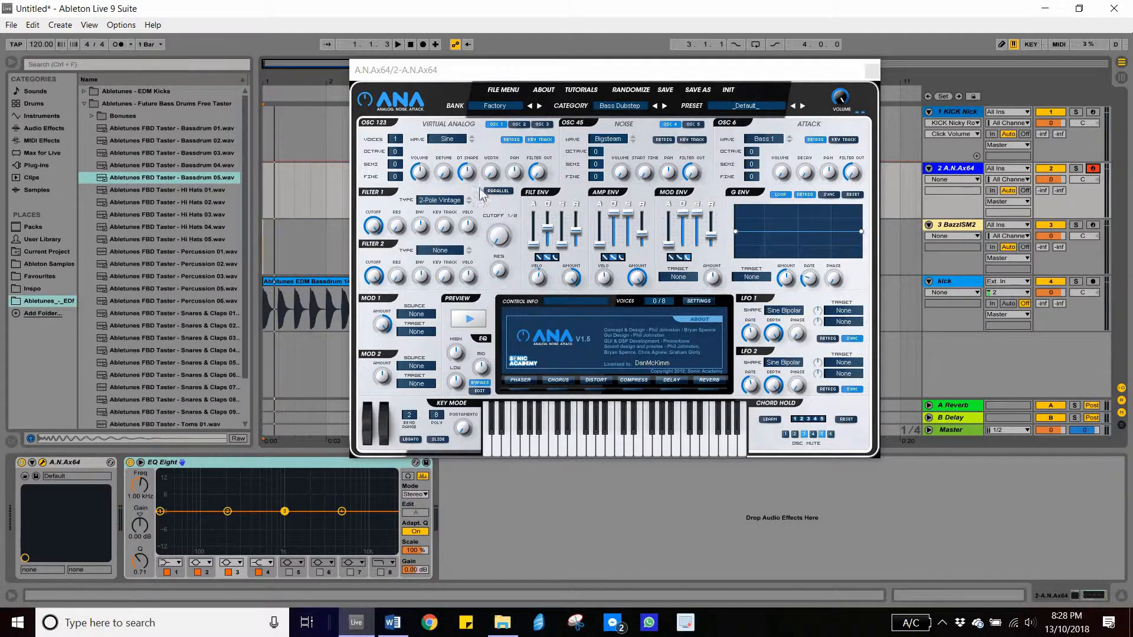
key("a")
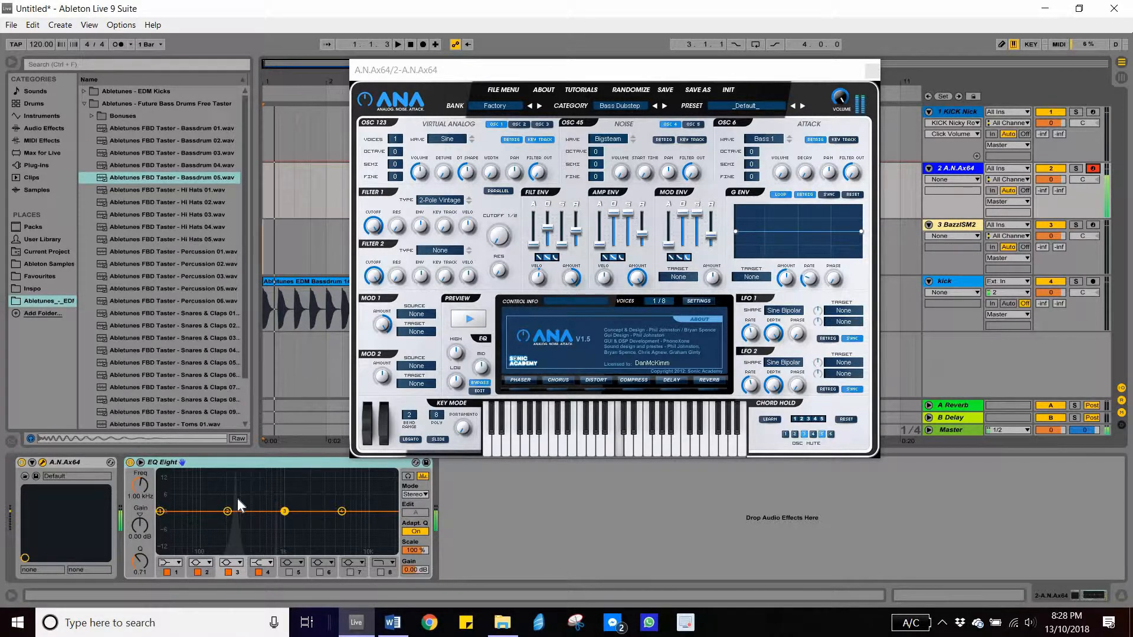
key("z")
key("a")
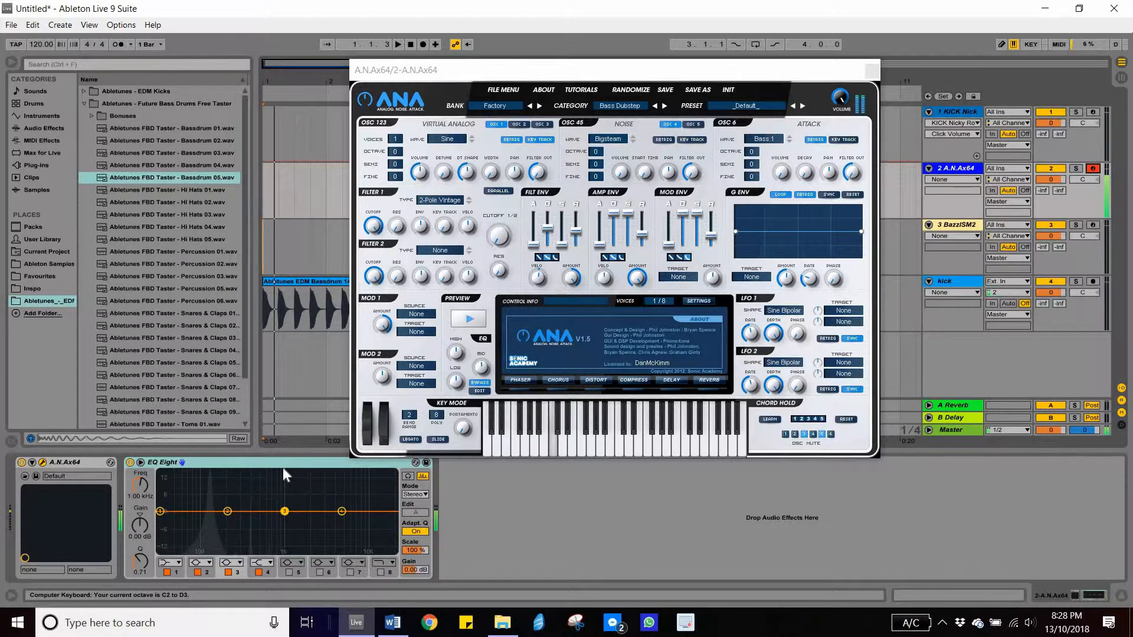
key("z")
key("a")
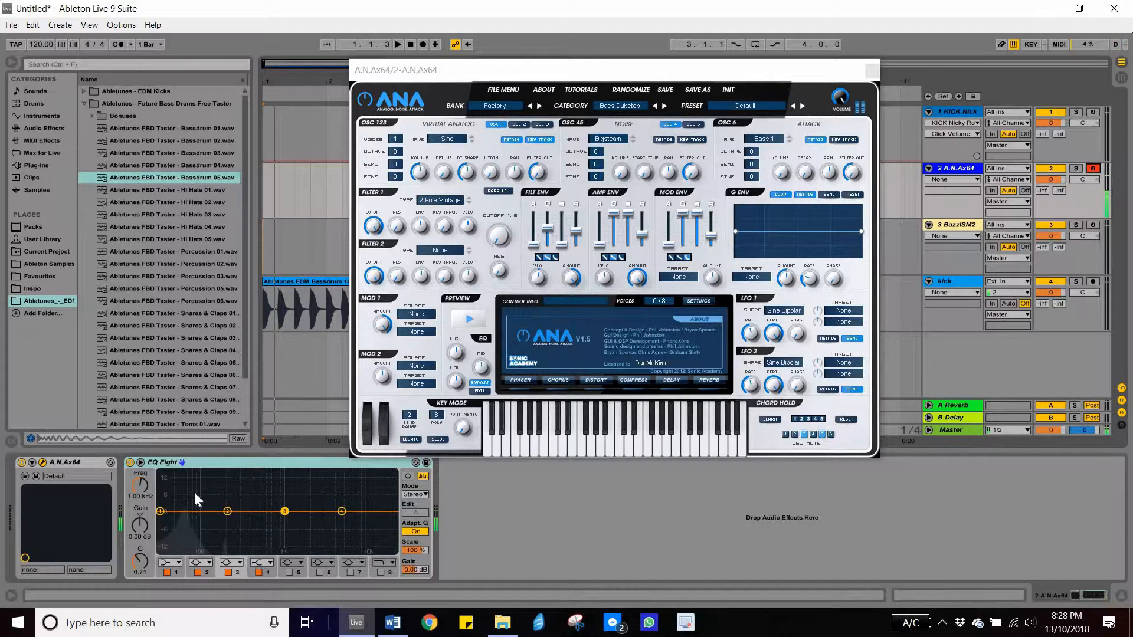
key("x")
key("a")
key("x")
key("a")
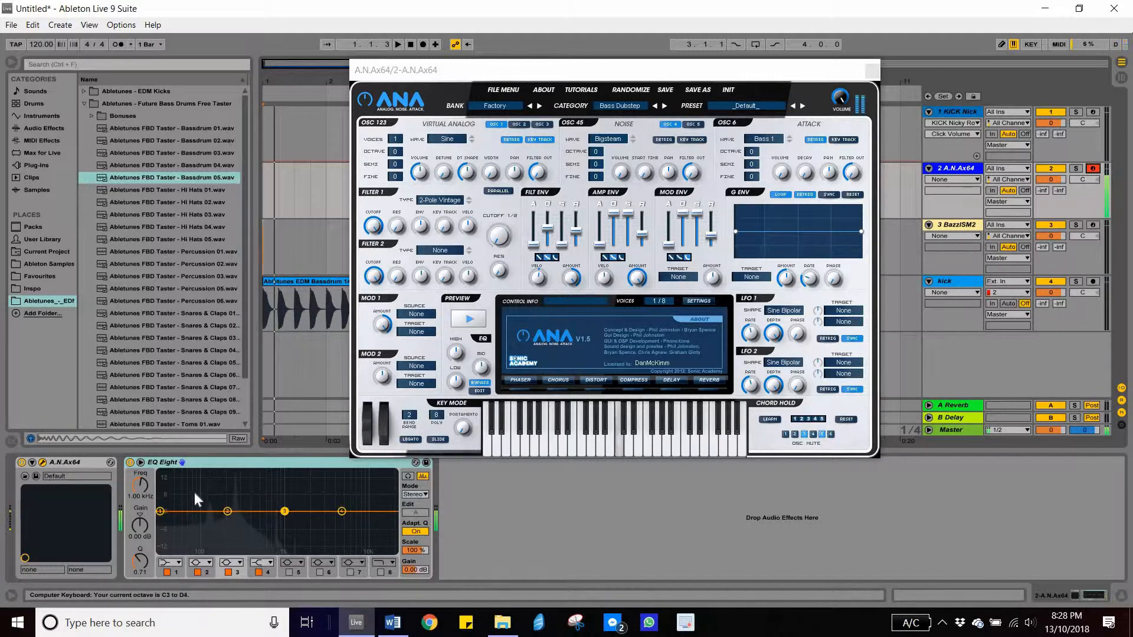
key("x")
key("x")
key("a")
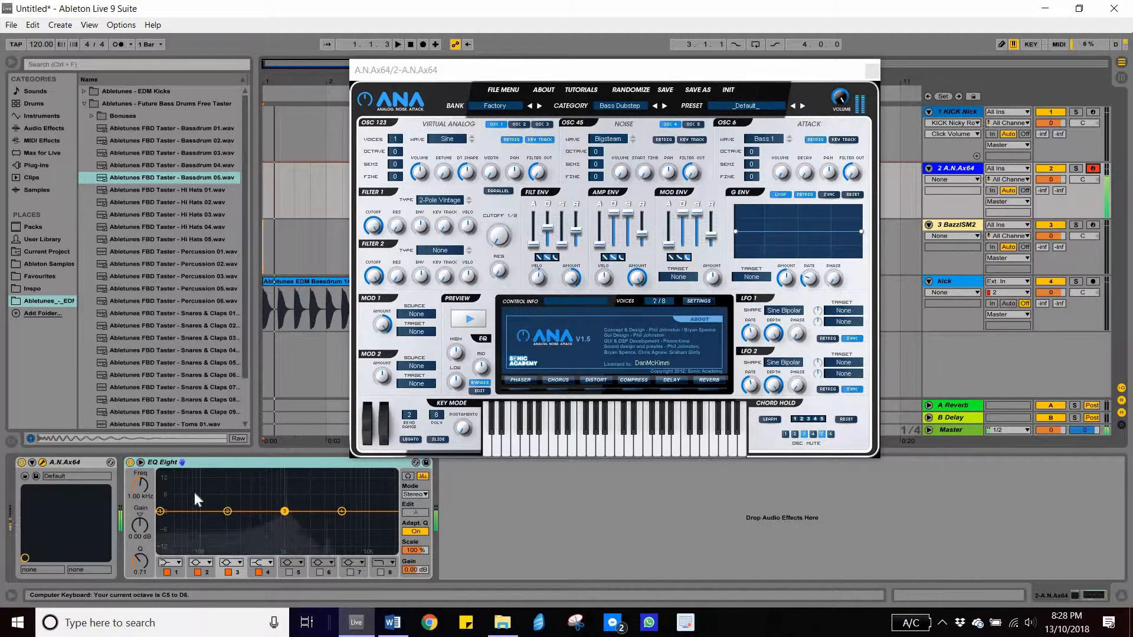
key("z")
key("z")
key("z")
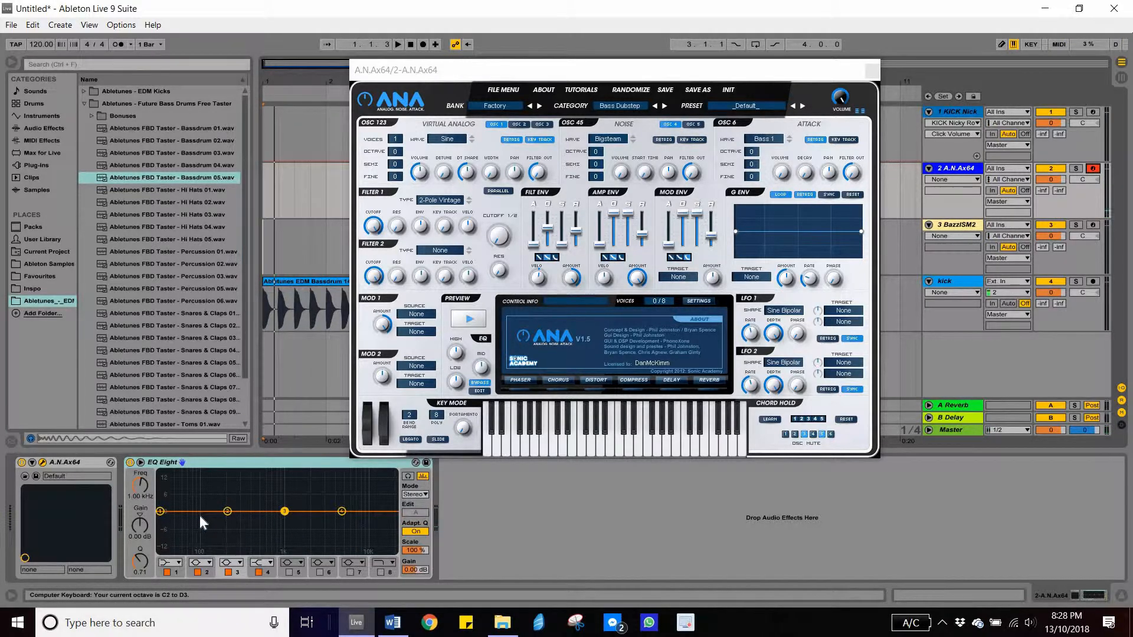
- Enlarge the EQ Eight display, close the ANA window and play notes to view the synth's spectrum
double_click(211, 494)
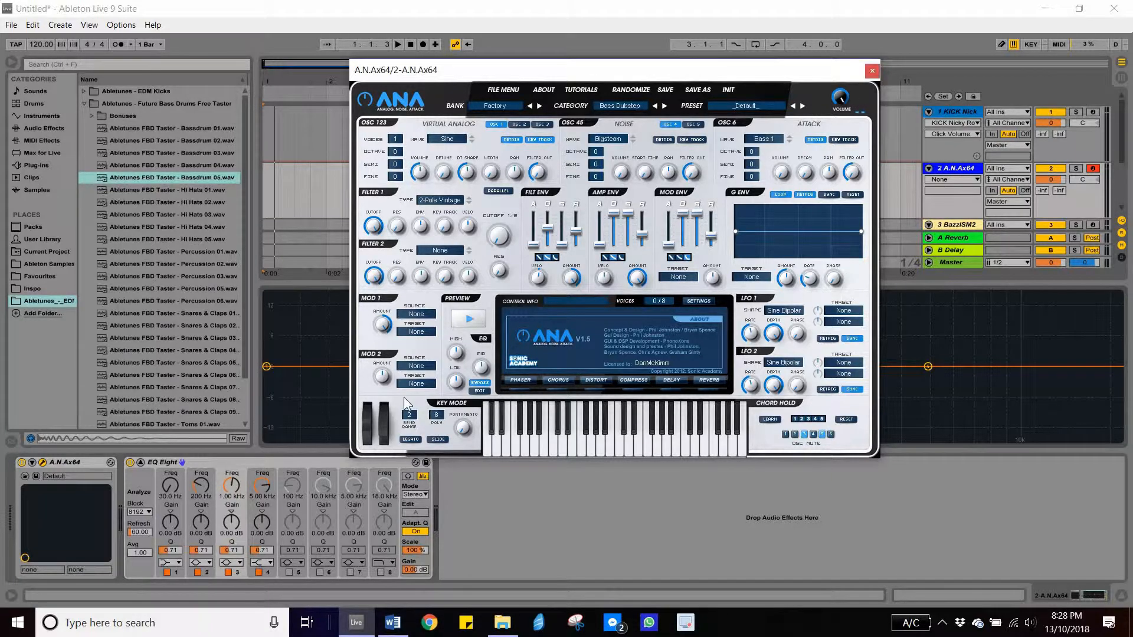
left_click(872, 70)
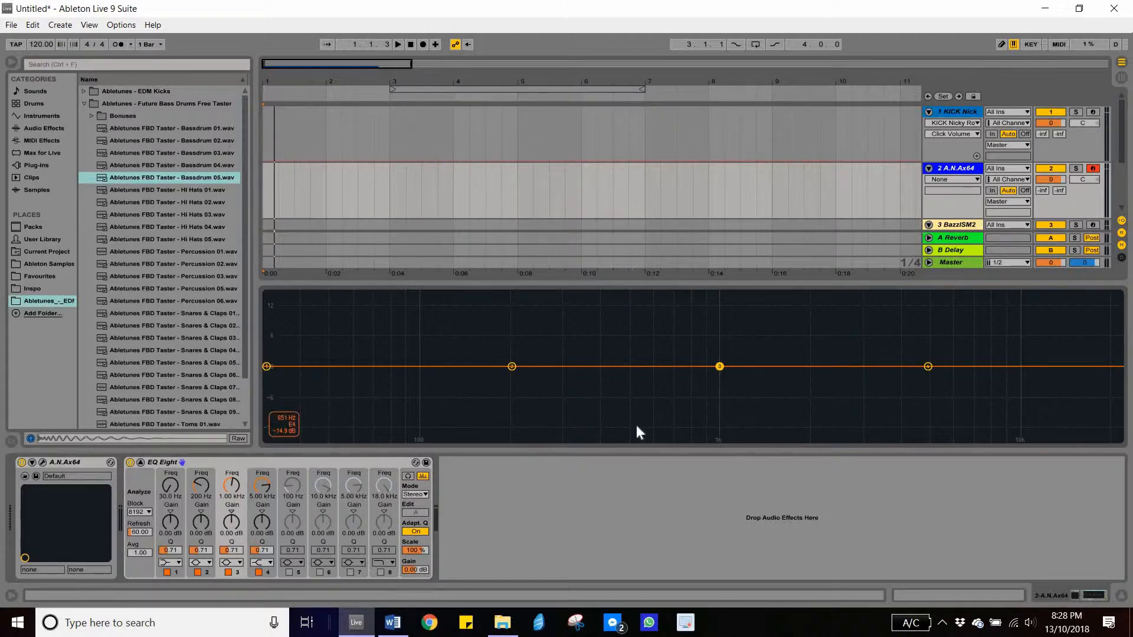
key("a")
key("a")
key("a")
key("a")
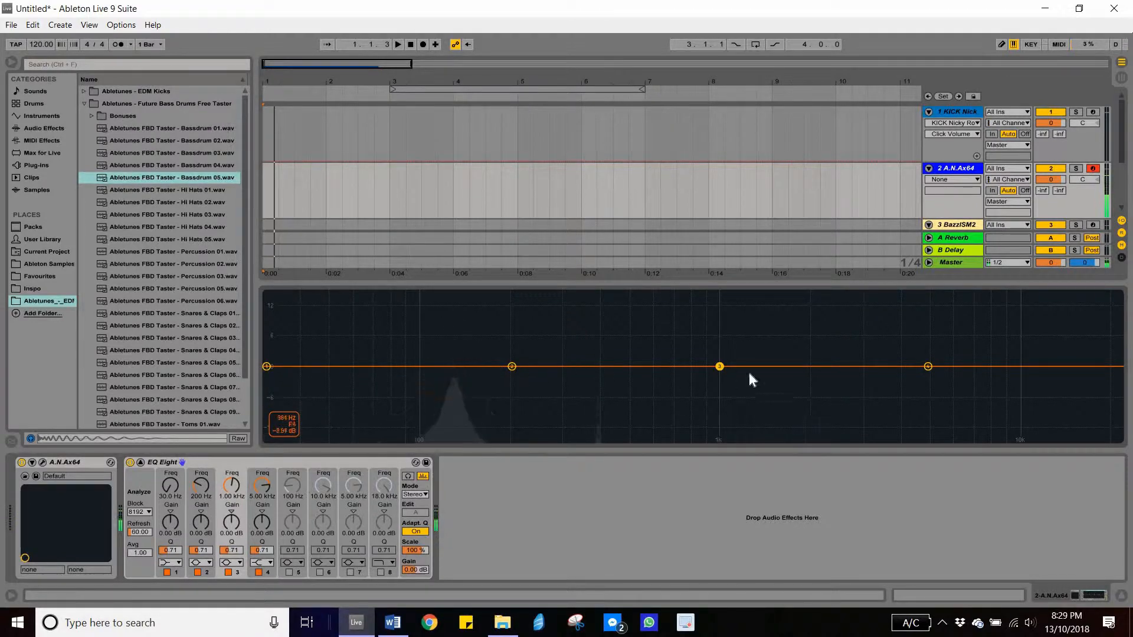
- Open the KICK Nicky Romero plugin window on the KICK track, closing the ANA window, and move it into view
left_click(959, 110)
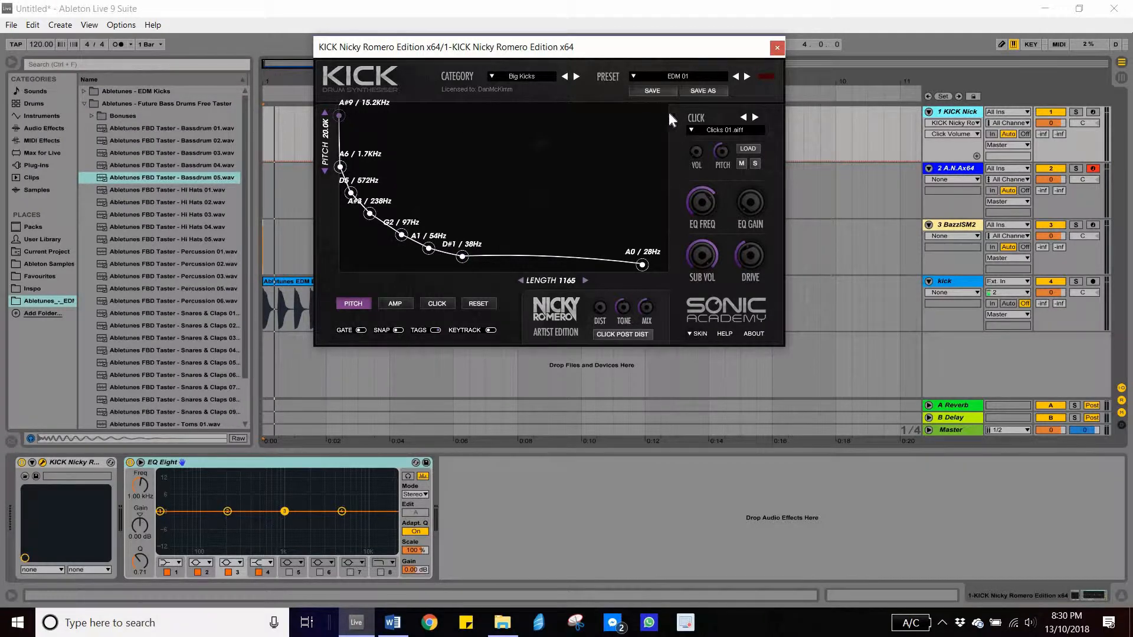
left_click(1093, 112)
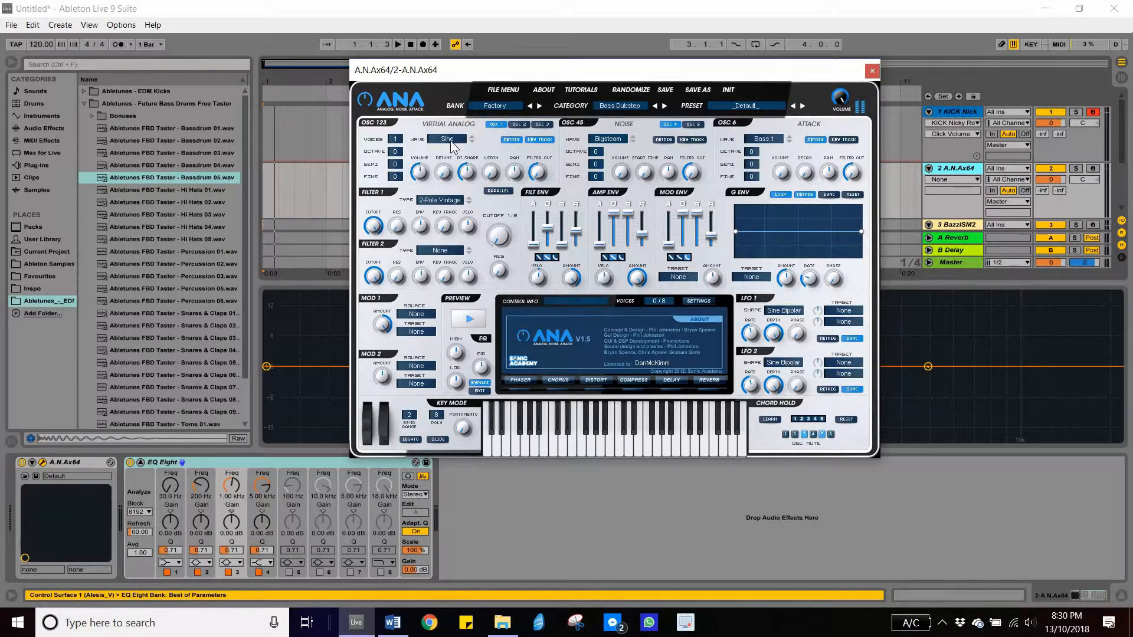
left_click(460, 142)
left_click(872, 72)
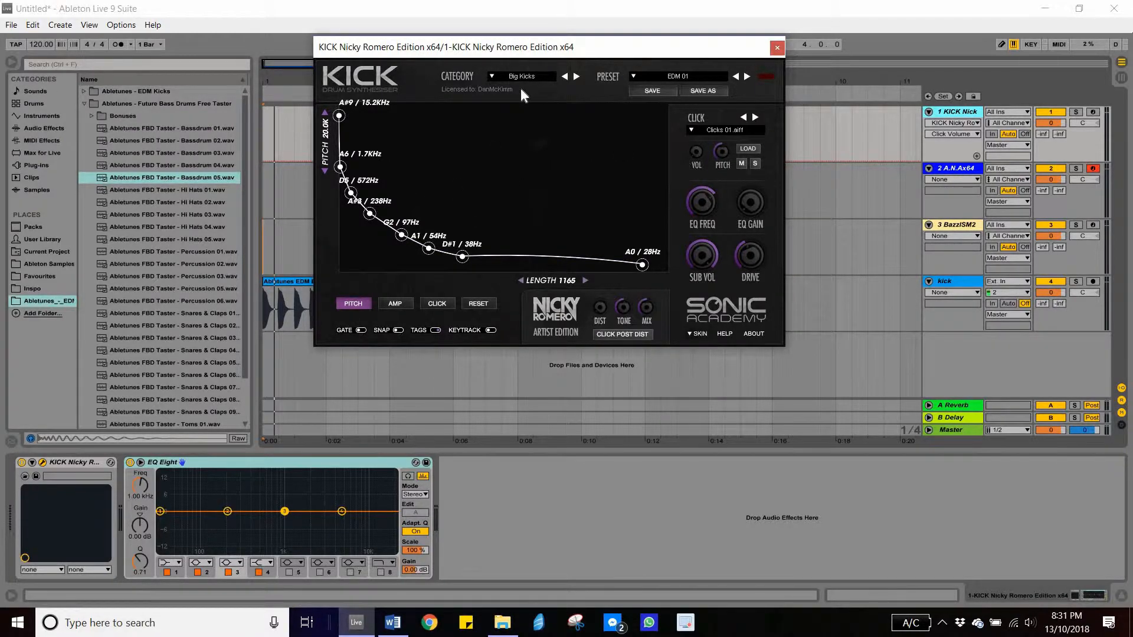
left_click_drag(490, 76, 519, 120)
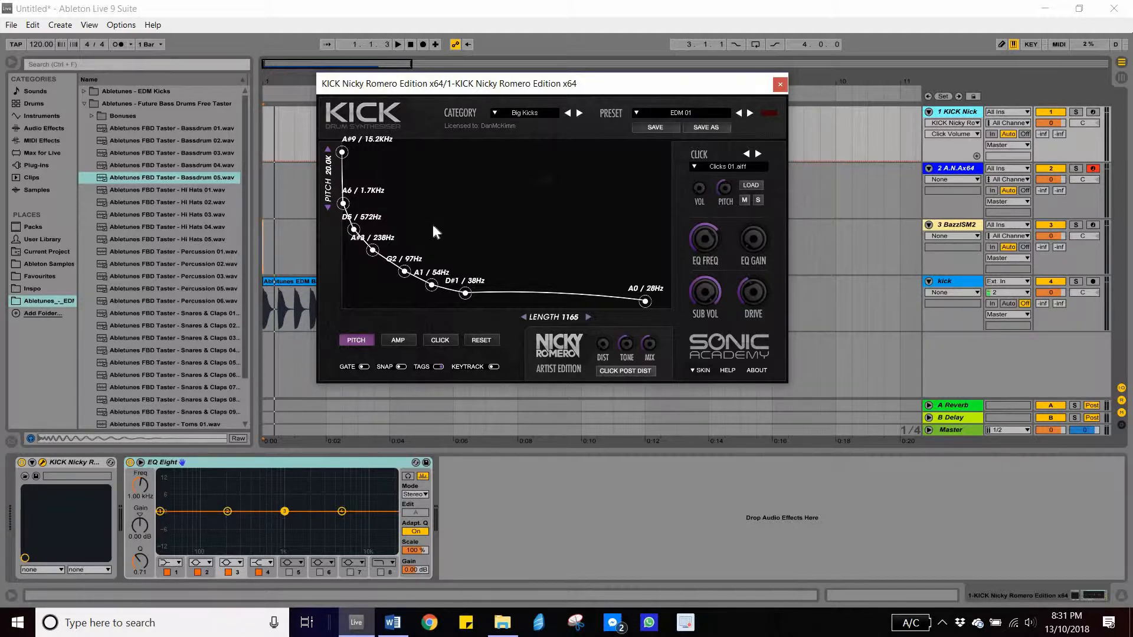
- Reshape the kick's pitch envelope, setting the start point to F#9 / 12.1 kHz and the end point to G#0 / 26 Hz
left_click(1093, 112)
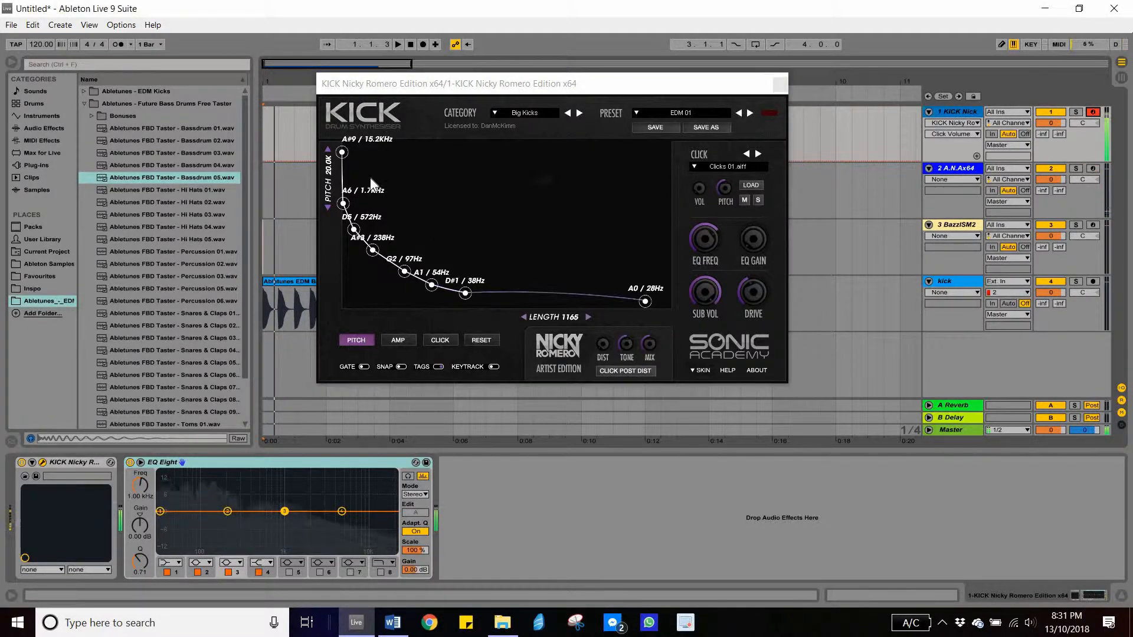
mouse_move(342, 153)
left_mouse_down()
mouse_move(343, 232)
mouse_move(343, 148)
left_mouse_up()
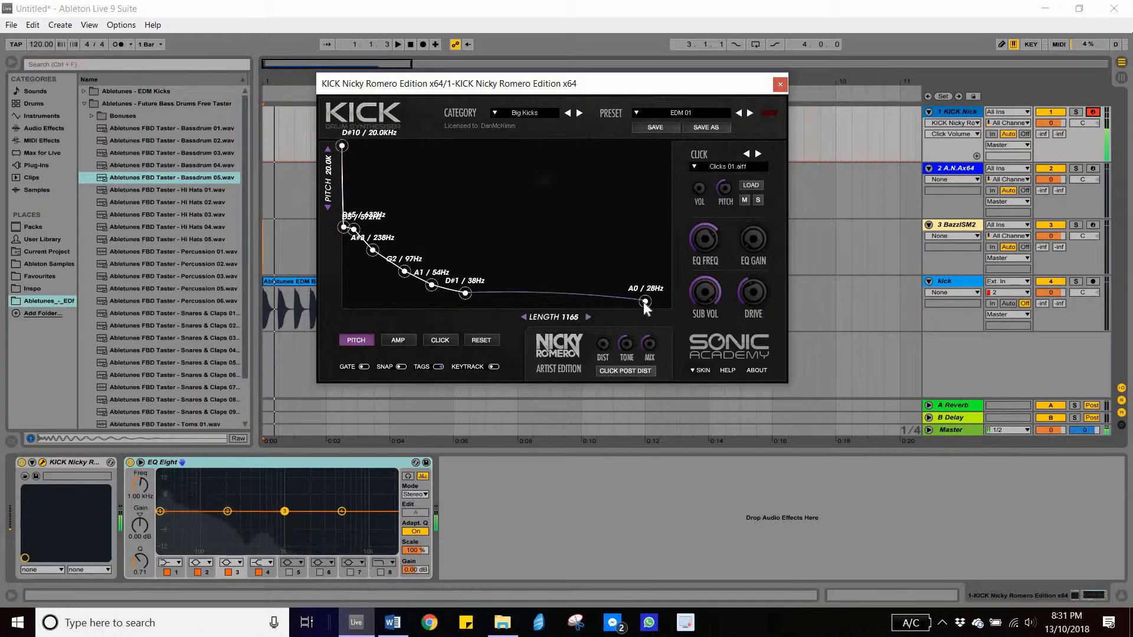
left_click_drag(646, 303, 621, 306)
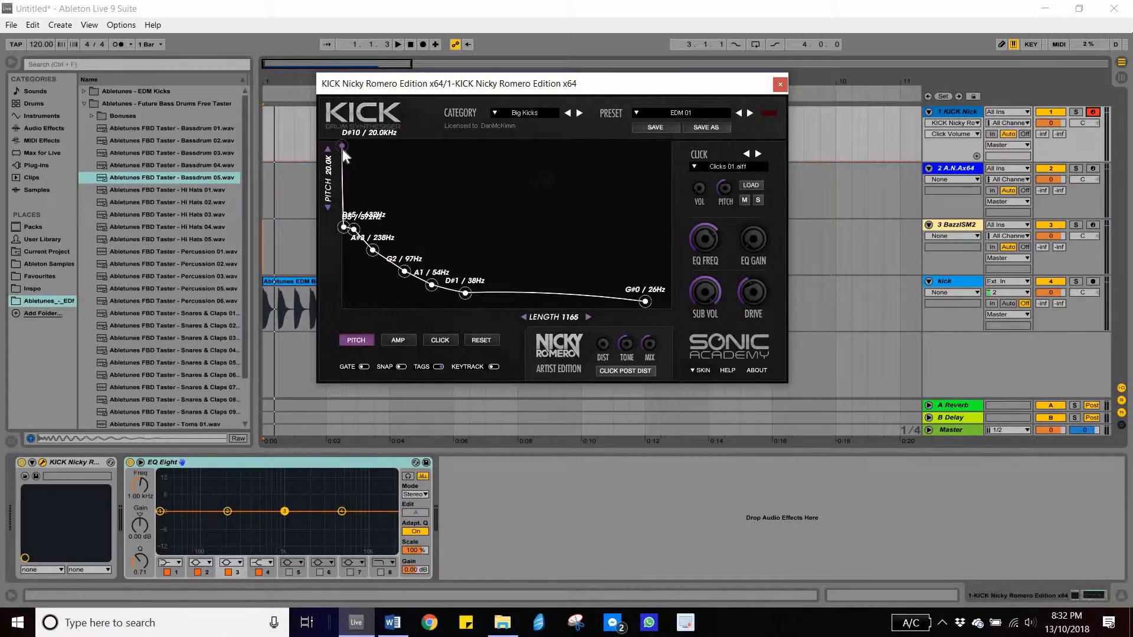
left_click_drag(342, 147, 342, 160)
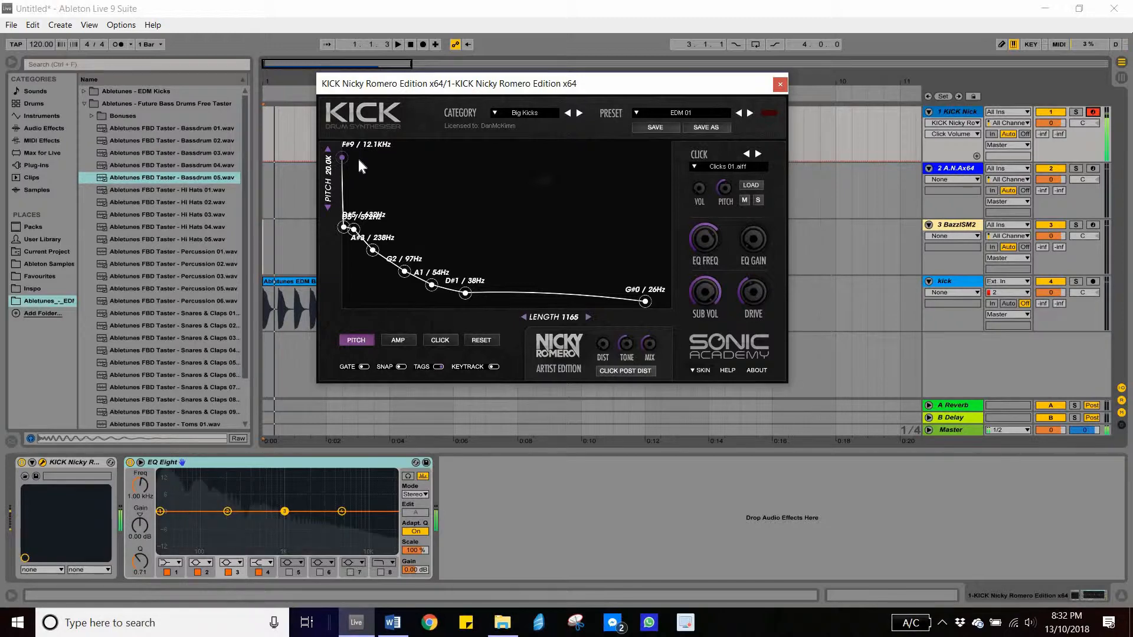
- Load Hats 02.aiff as the kick's click sample, adjust the click pitch and close the plugin window
left_click(736, 166)
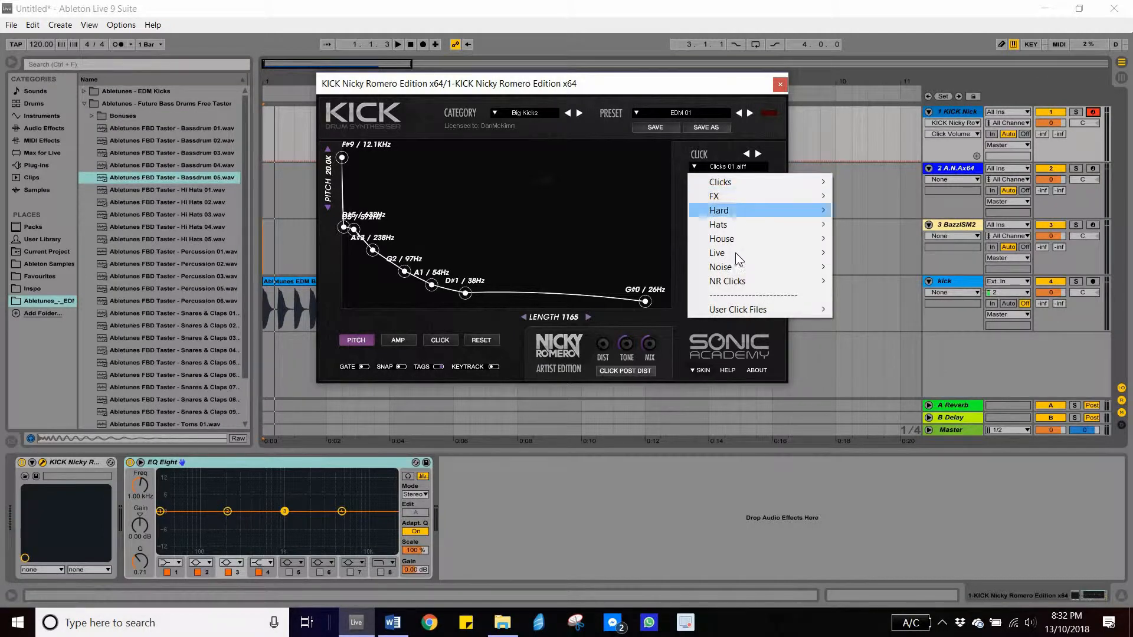
mouse_move(735, 240)
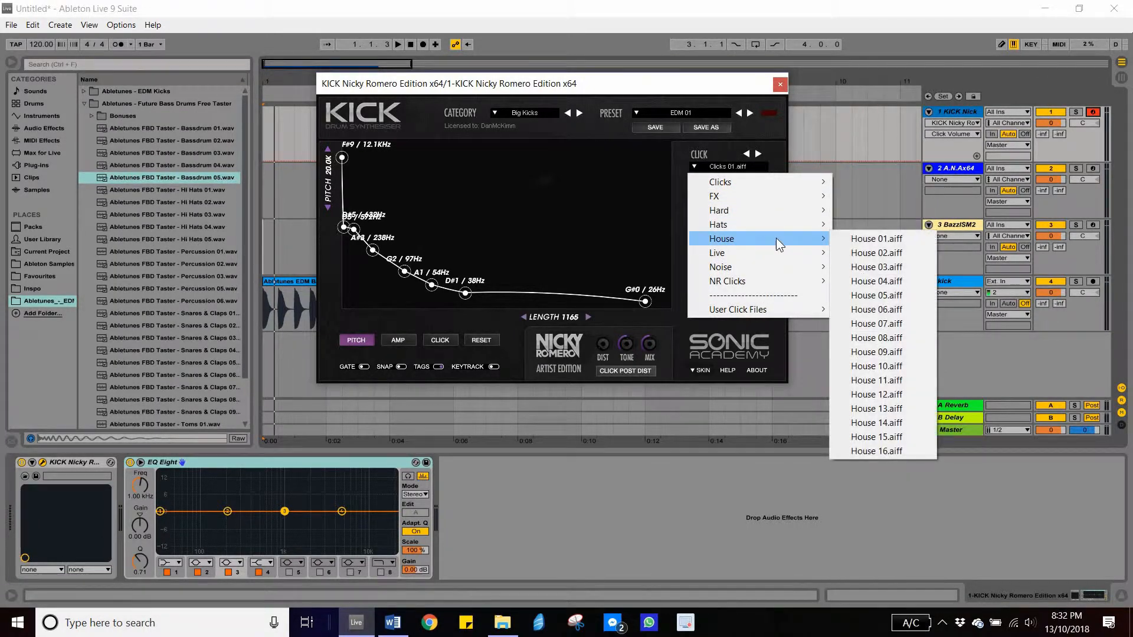
mouse_move(806, 233)
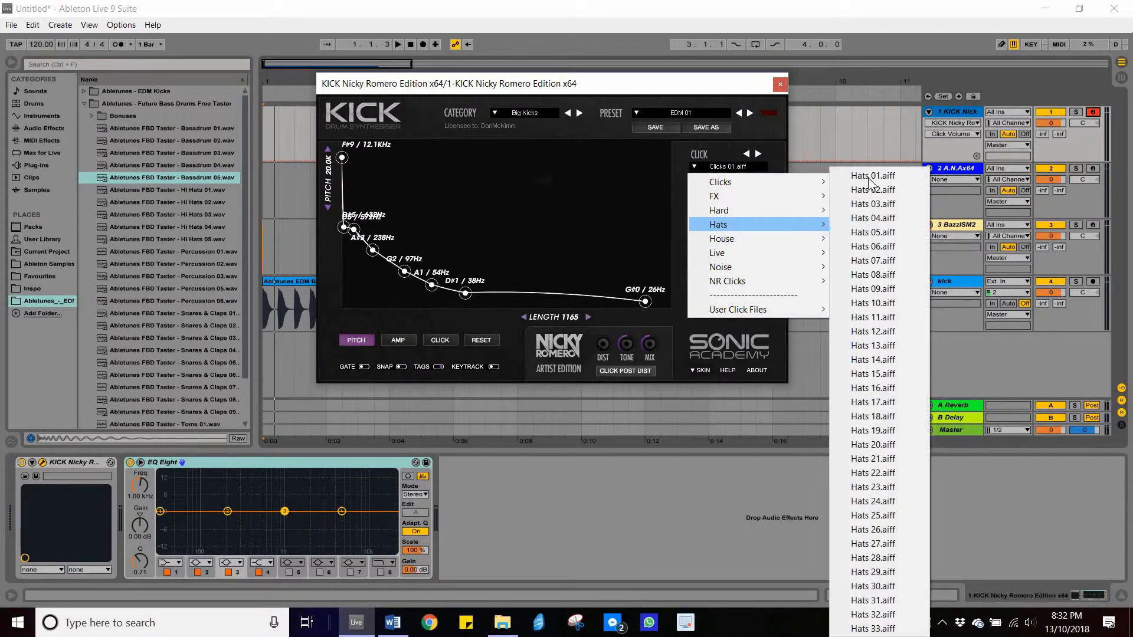
left_click(874, 176)
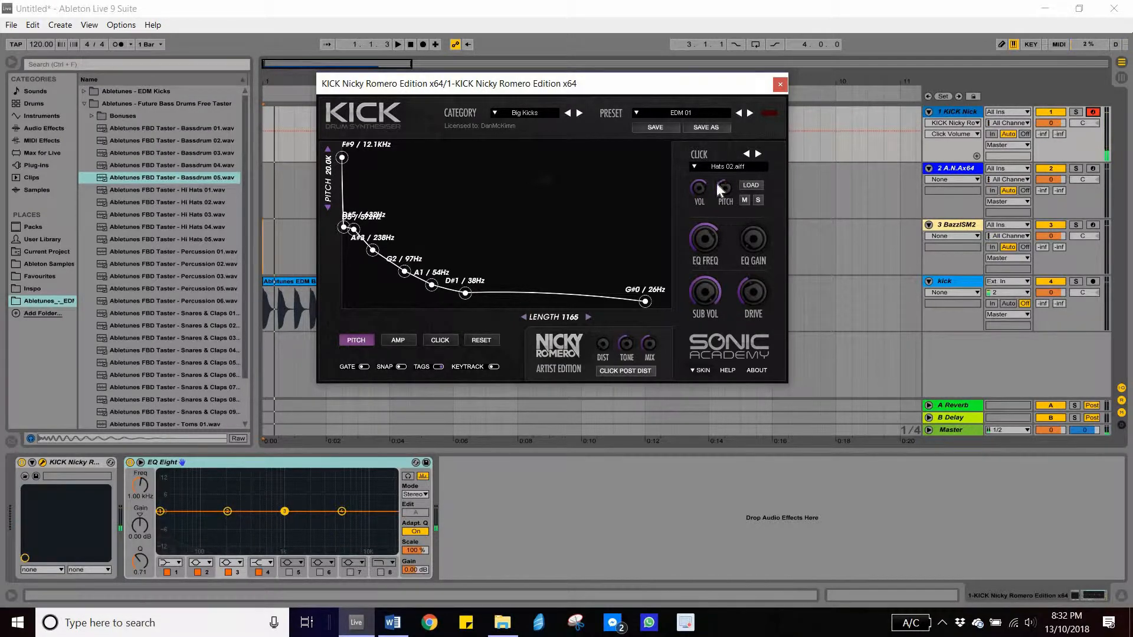
left_click(727, 193)
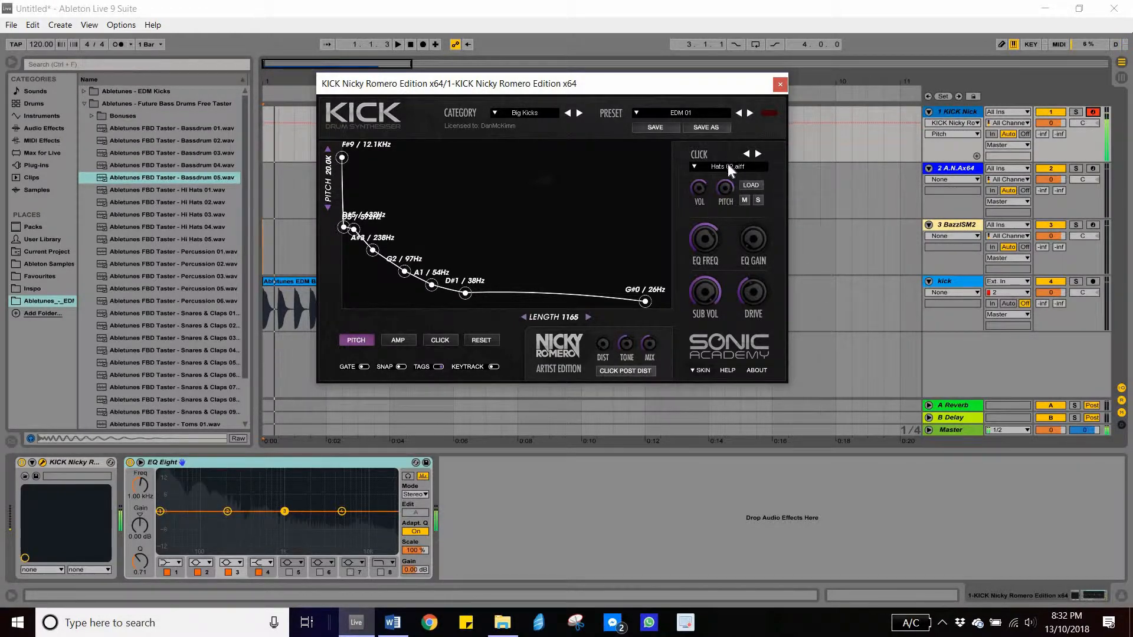
left_click(781, 84)
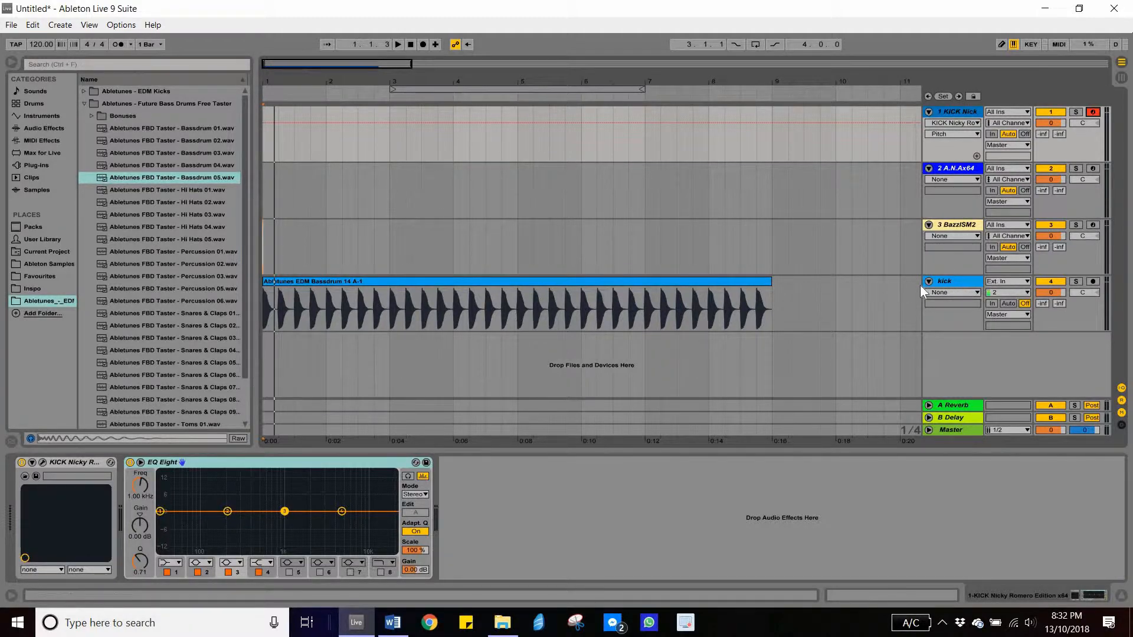
- Select the kick audio track, enlarge its Spectrum display and play back the arrangement
left_click(960, 281)
mouse_move(171, 501)
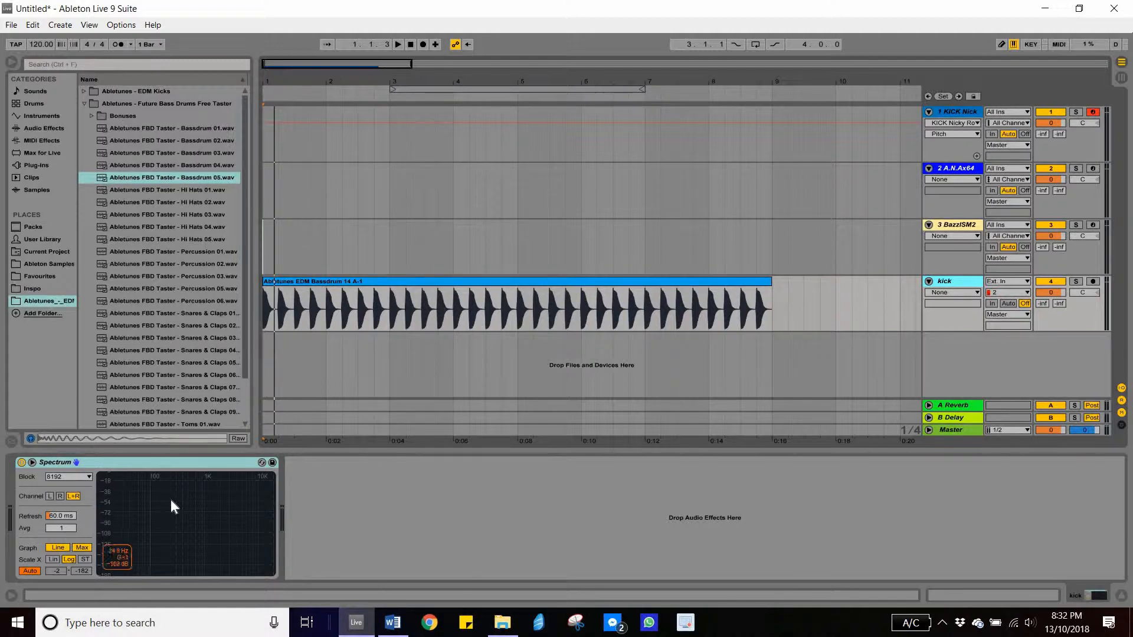
double_click(171, 500)
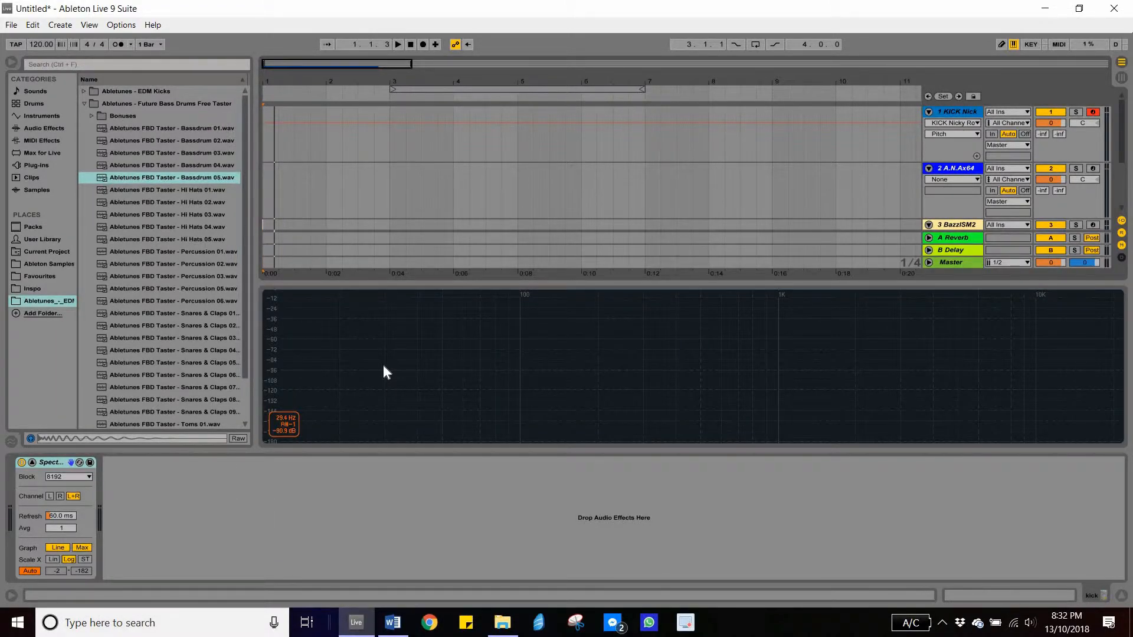
key("space")
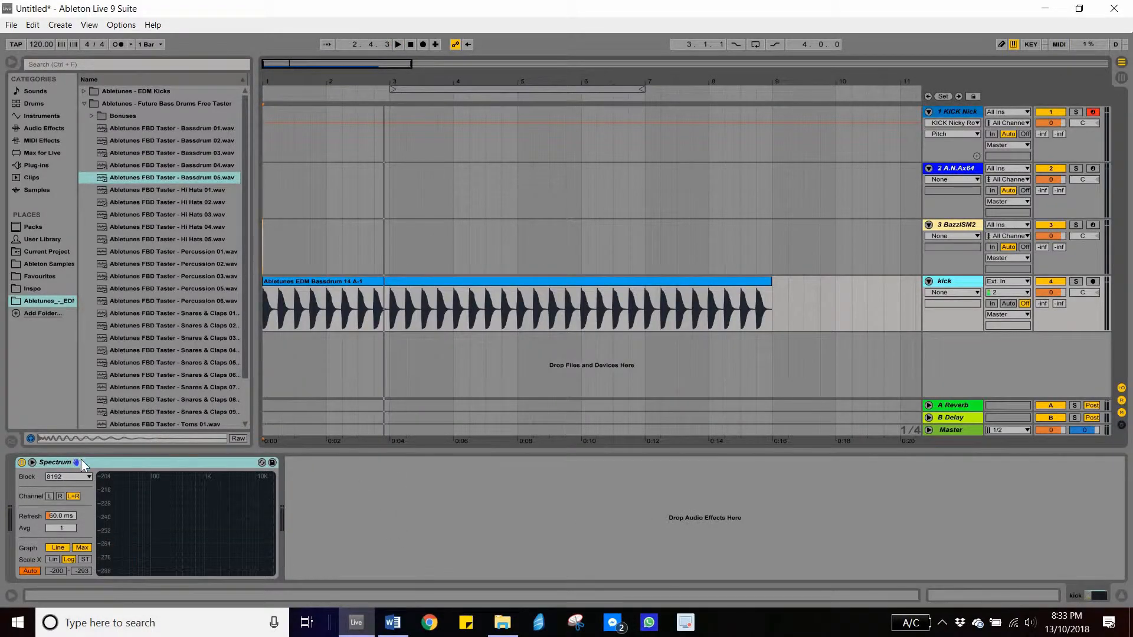
- Search the audio effects browser for spec and play the project while watching the enlarged Spectrum display
left_click(45, 128)
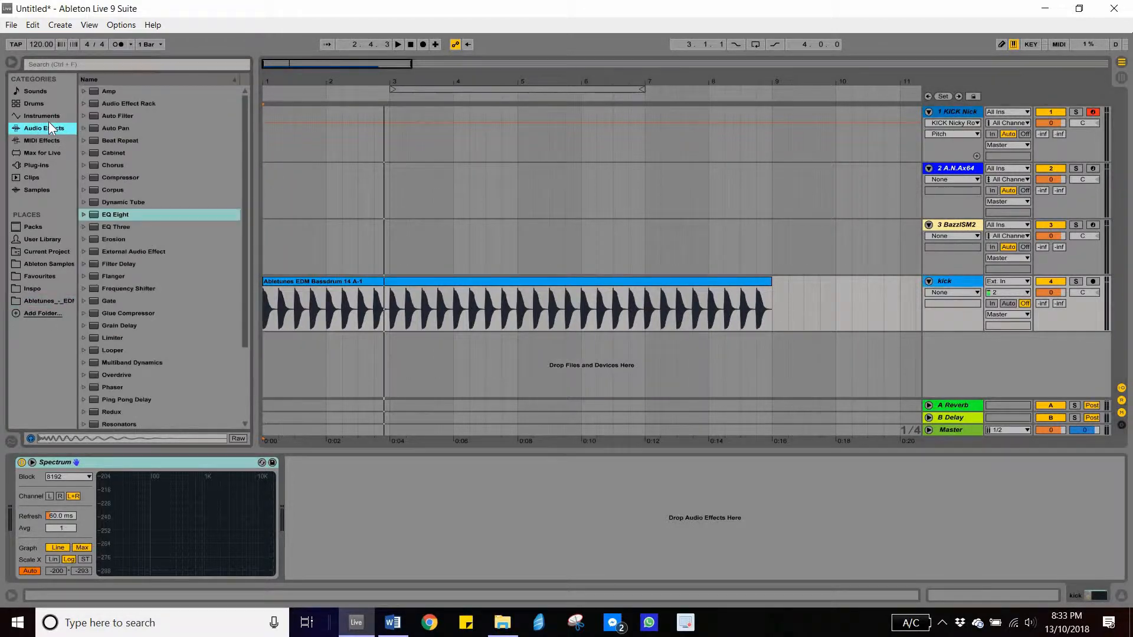
left_click(130, 68)
type("spec")
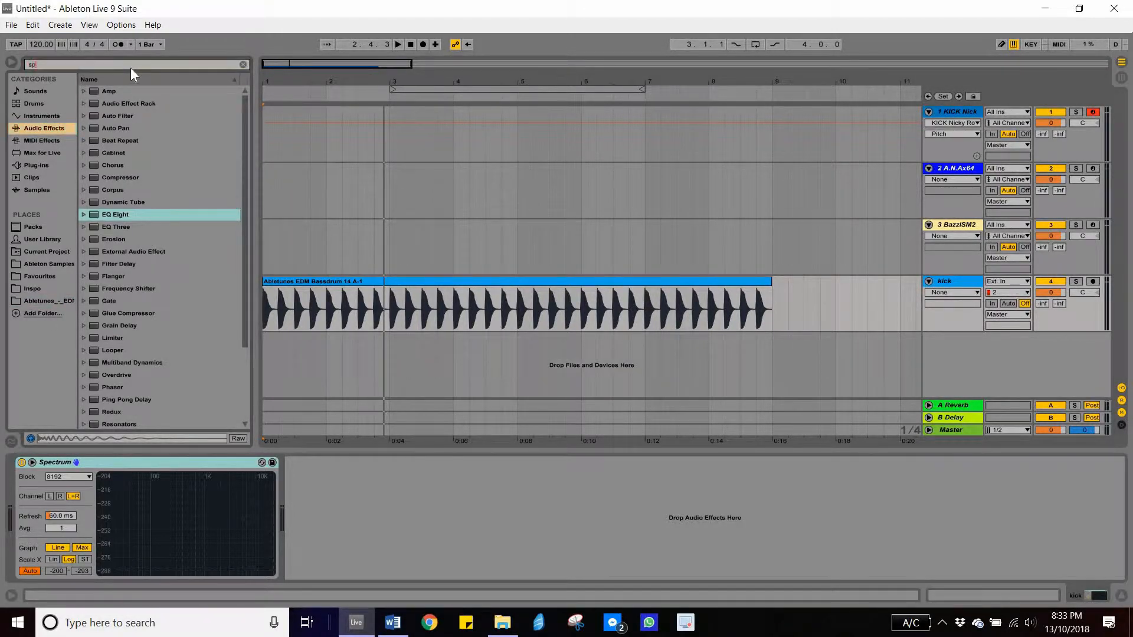
mouse_move(178, 517)
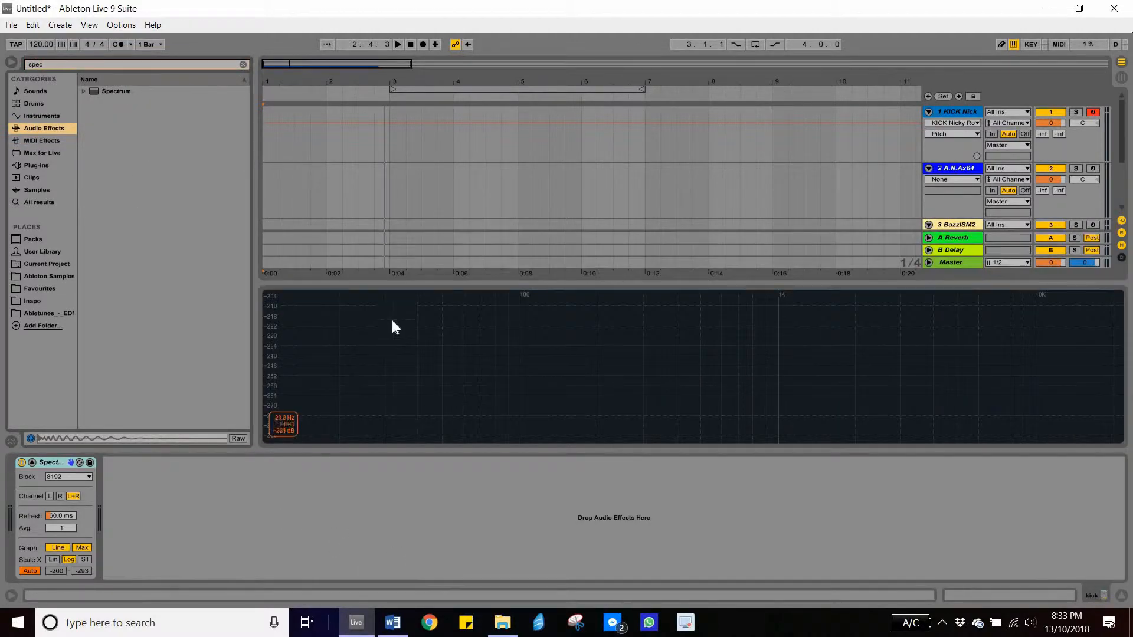
key("space")
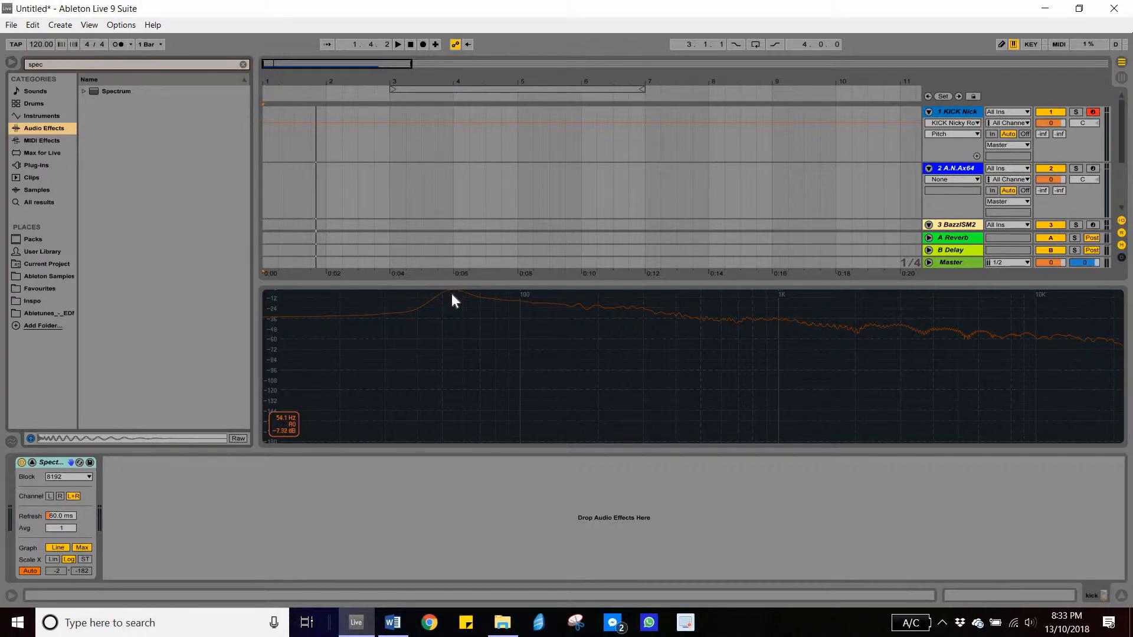
double_click(614, 366)
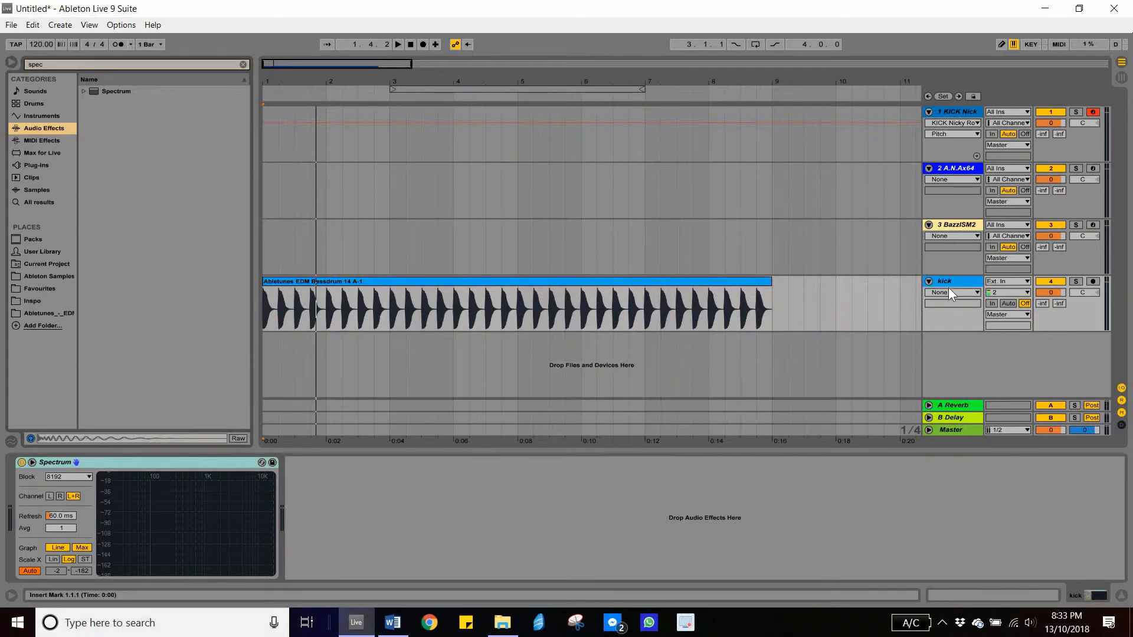
- Delete the Abletunes EDM Basedrum 14 clip from the kick track and clear the browser search
left_click(395, 282)
key("Delete")
left_click(157, 67)
left_click(243, 64)
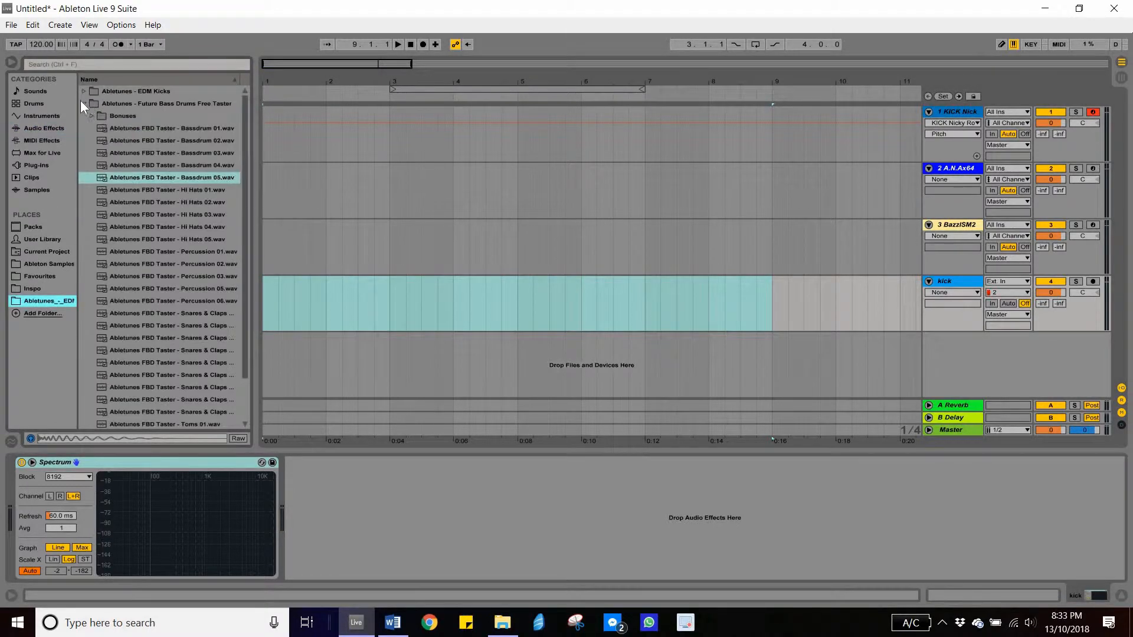
- Audition kick samples in the Future Bass Drums Free Taster folder and place Basedrum 05.wav at the start of the kick track
left_click(81, 92)
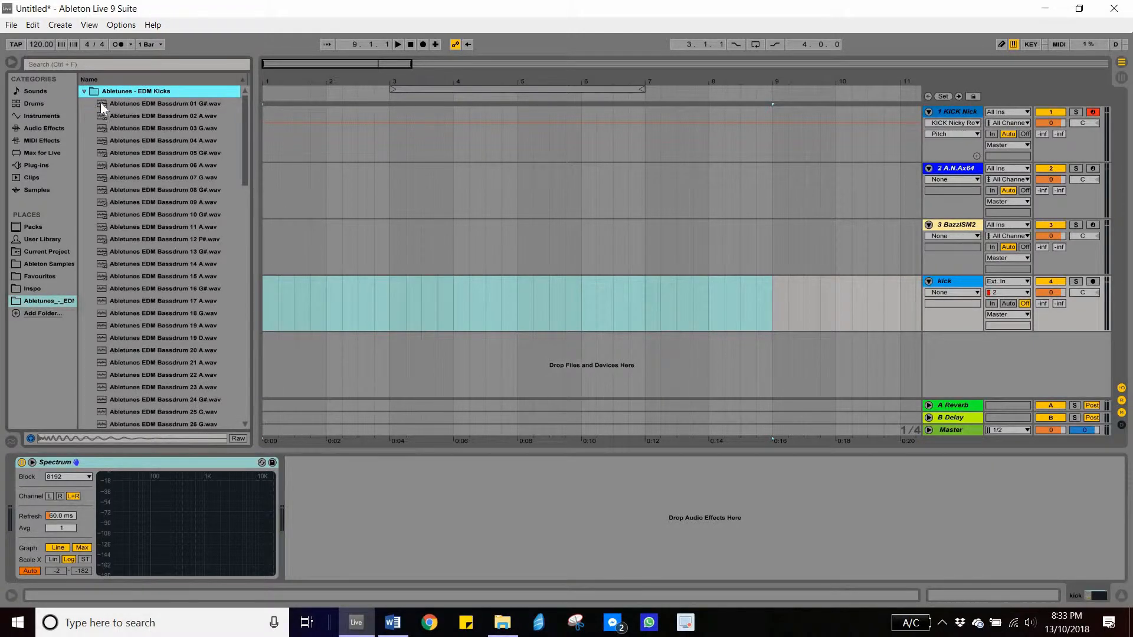
left_click(83, 92)
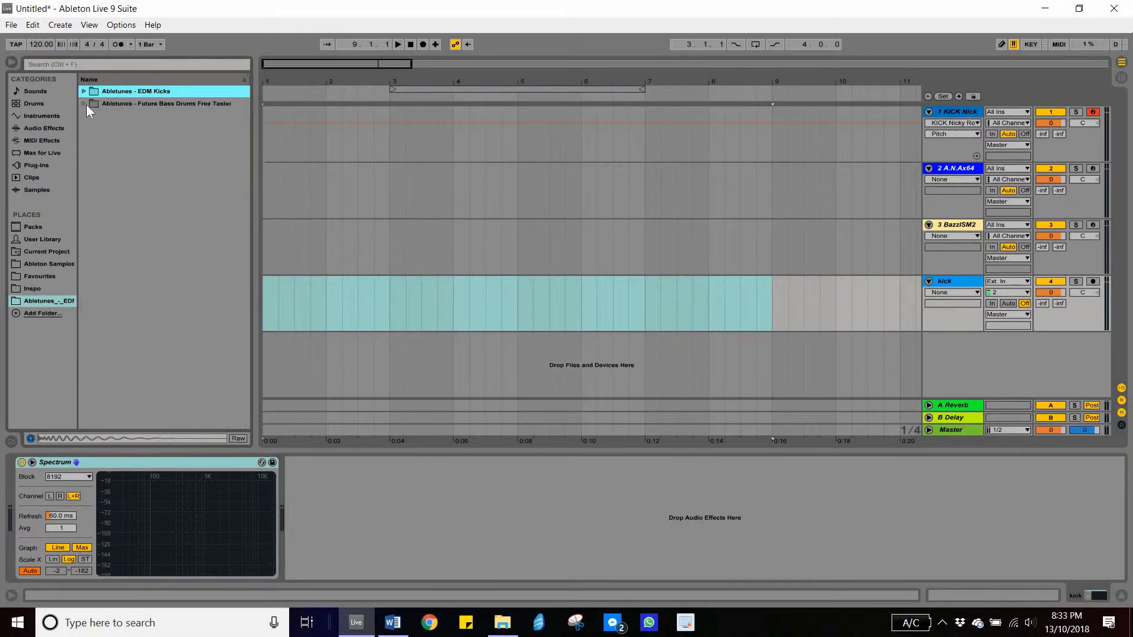
left_click(83, 104)
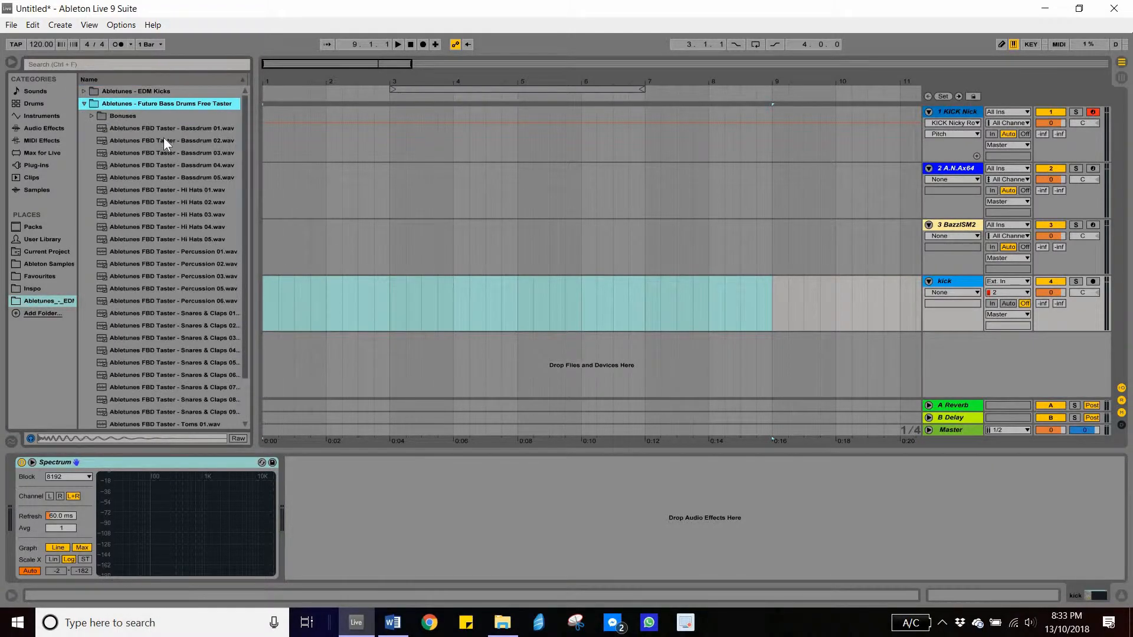
left_click(166, 140)
key("Up")
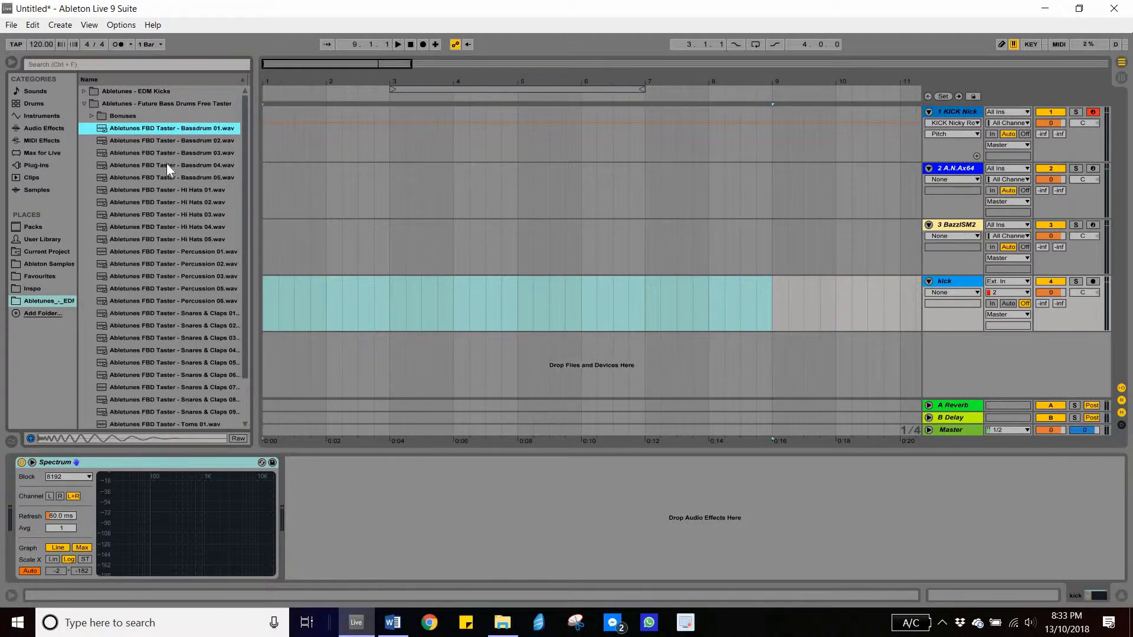
key("Down")
key("Down")
key("Down")
key("Down")
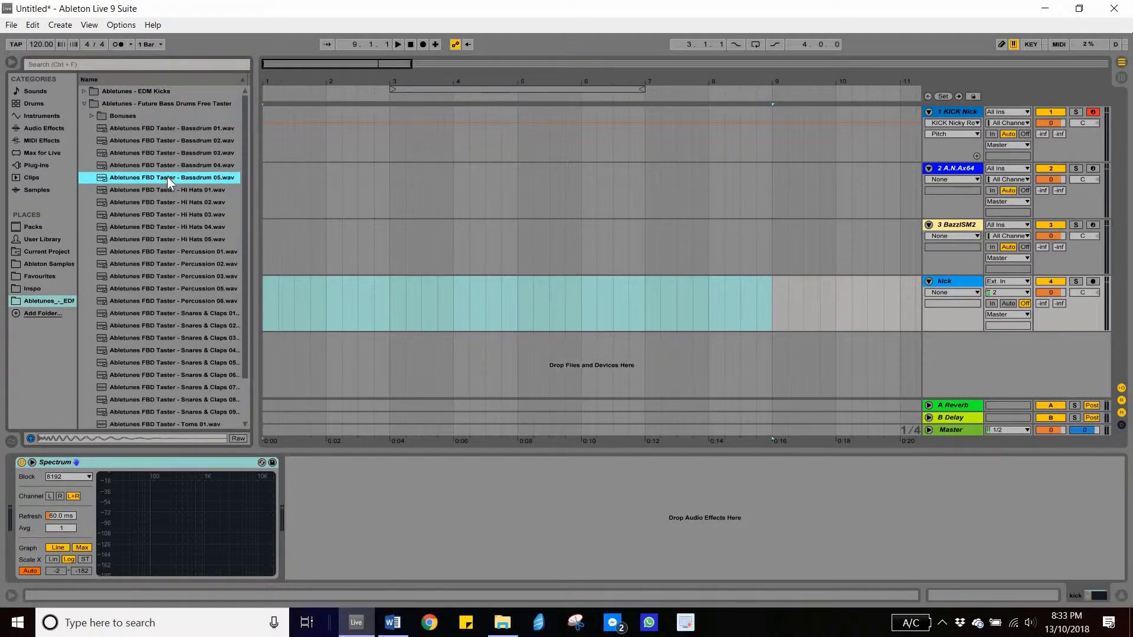
left_click_drag(167, 176, 265, 299)
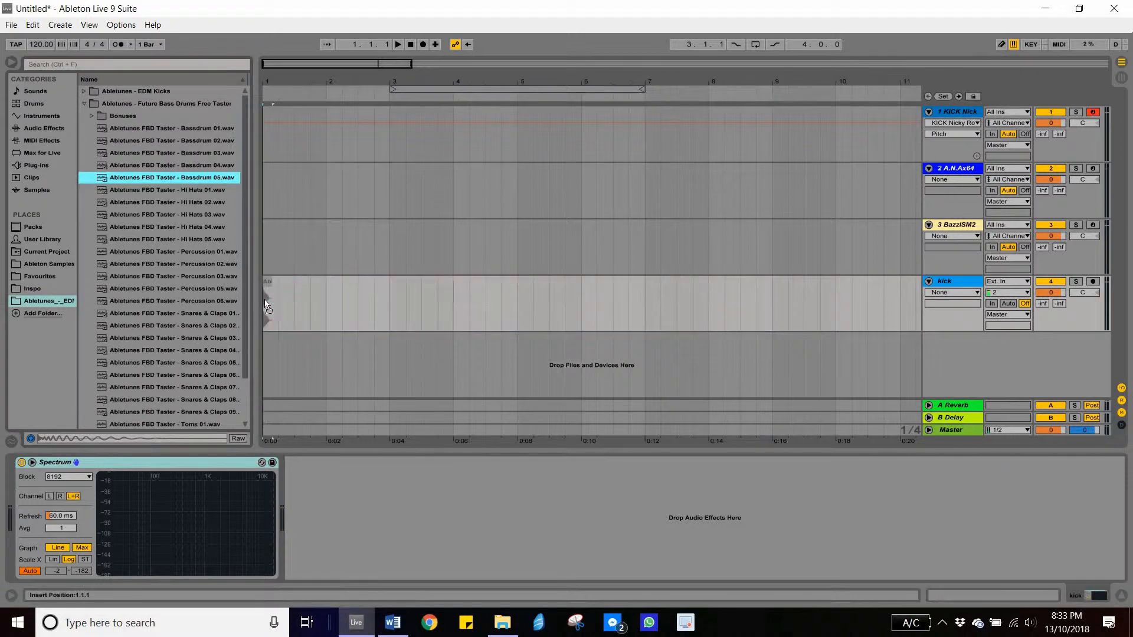
- Select one beat of the kick clip and duplicate it repeatedly to fill the first seven bars with kicks on every beat
left_click_drag(282, 82, 281, 136)
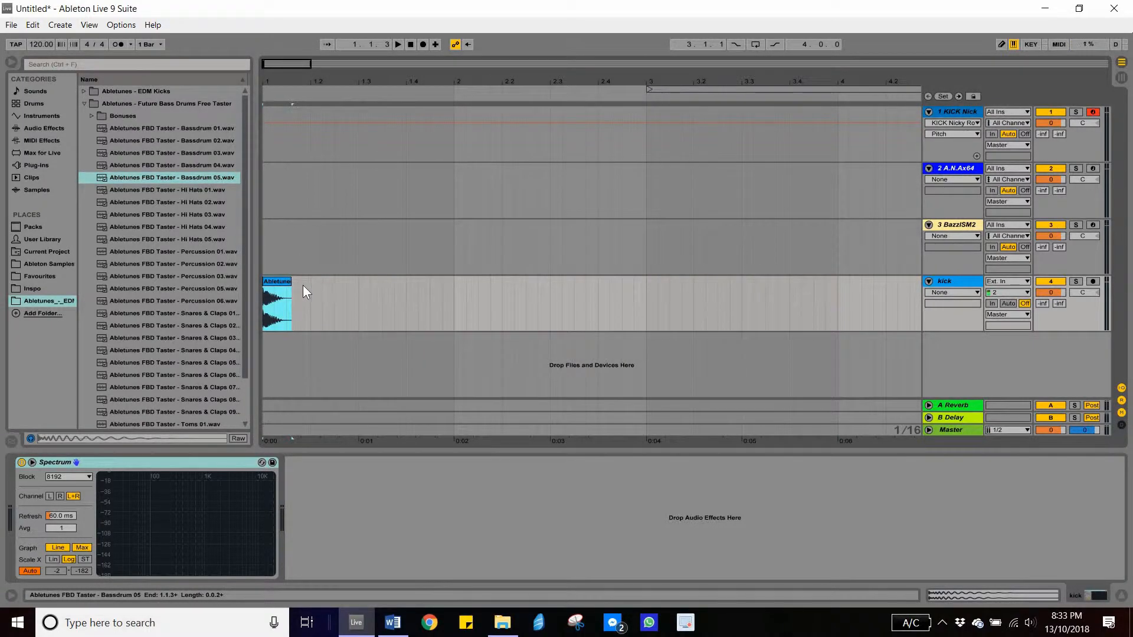
left_click(302, 291)
left_click_drag(306, 305, 288, 308)
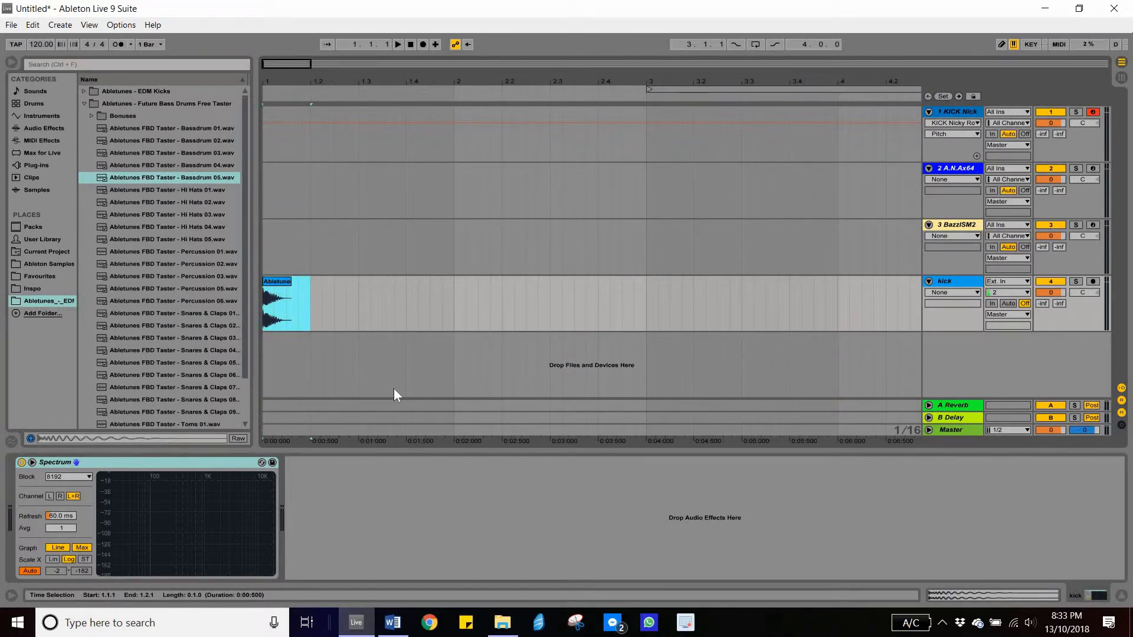
key("ctrl+d")
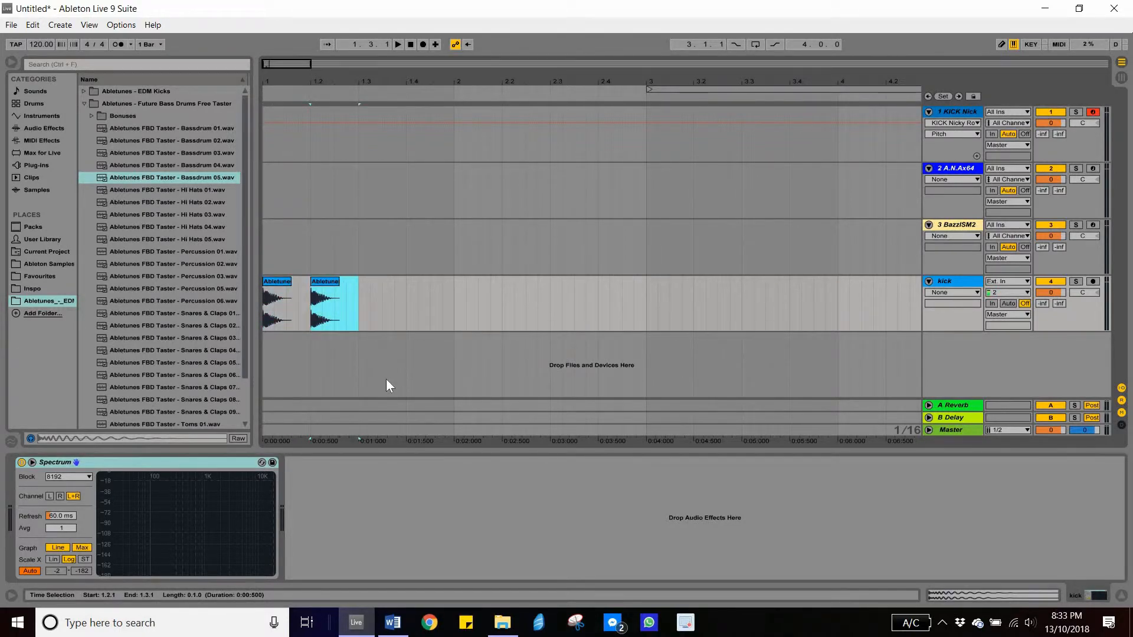
key("ctrl+d")
key("ctrl+d")
key("ctrl+d")
key("ctrl+d")
key("ctrl+d")
key("ctrl+d")
key("ctrl+d")
key("ctrl+d")
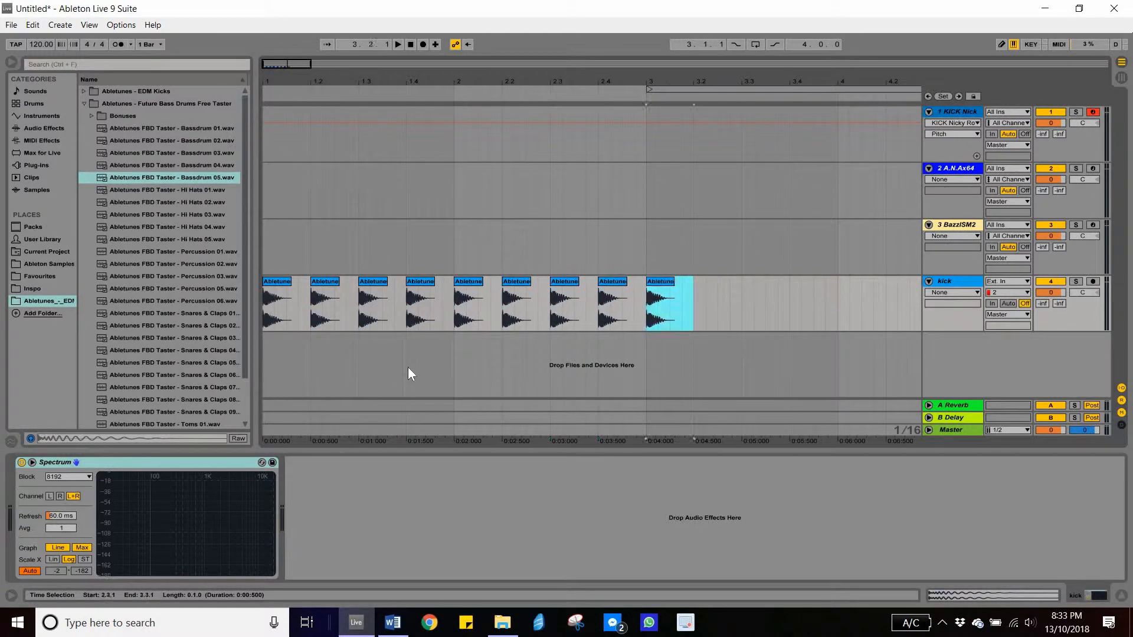
key("ctrl+d")
left_click_drag(460, 77, 460, 53)
key("ctrl+d")
key("ctrl+d")
key("ctrl+d")
key("ctrl+d")
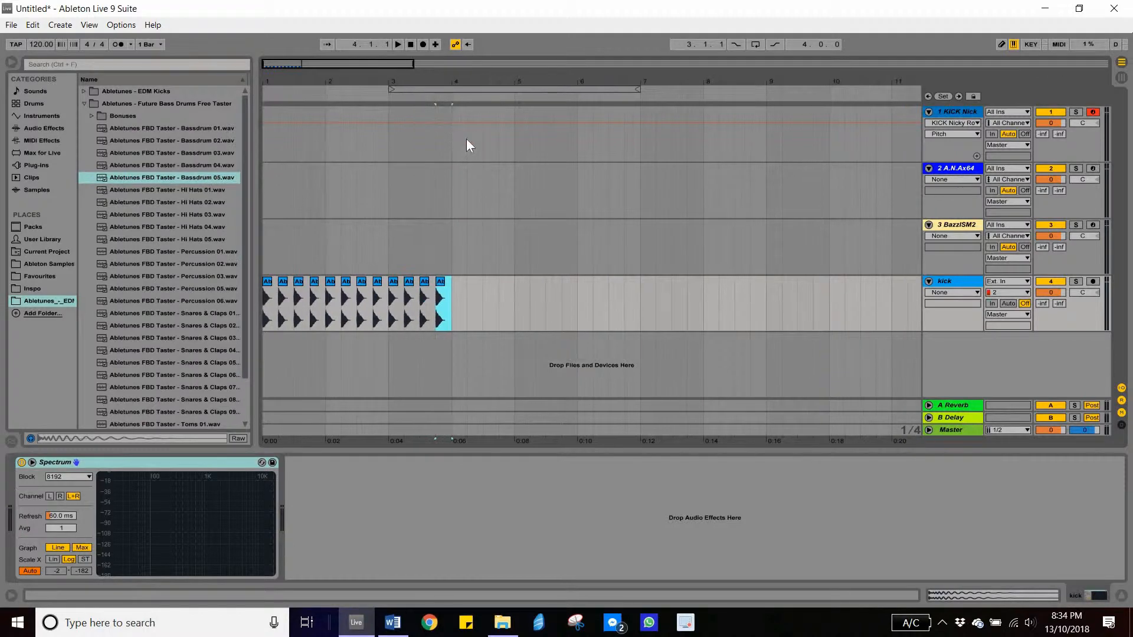
key("ctrl+d")
key("ctrl+d")
key("ctrl+d")
key("ctrl+d")
key("ctrl+d")
key("ctrl+d")
key("ctrl+d")
key("ctrl+d")
key("ctrl+d")
key("ctrl+d")
key("ctrl+d")
key("ctrl+d")
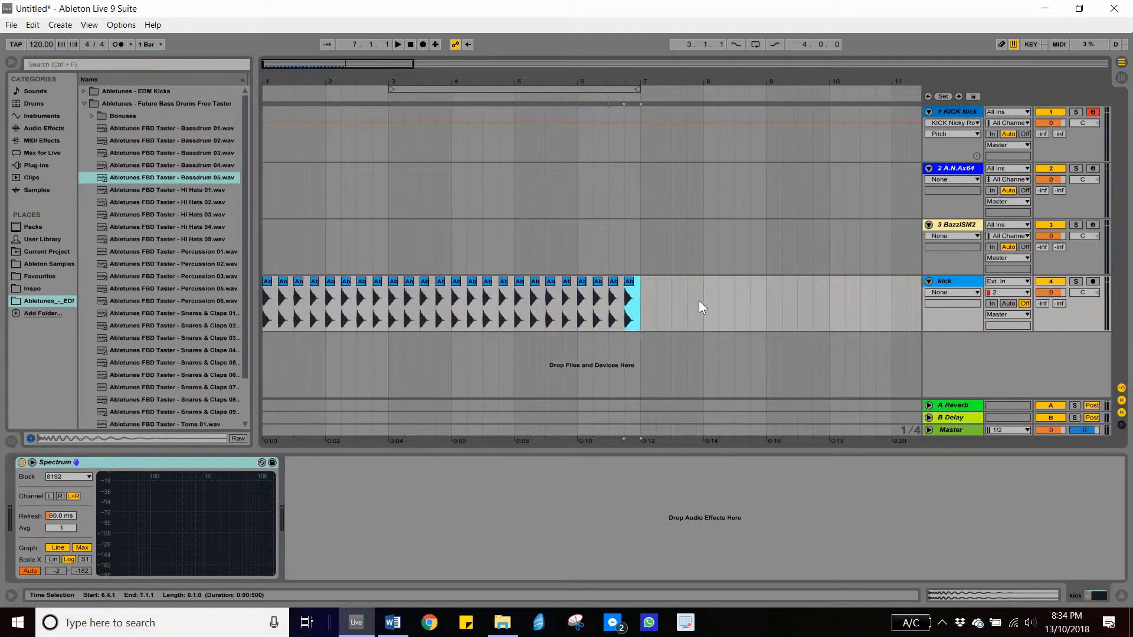
key("ctrl+d")
- Select all the repeated kick clips and consolidate them into a single clip
left_click_drag(702, 306, 255, 298)
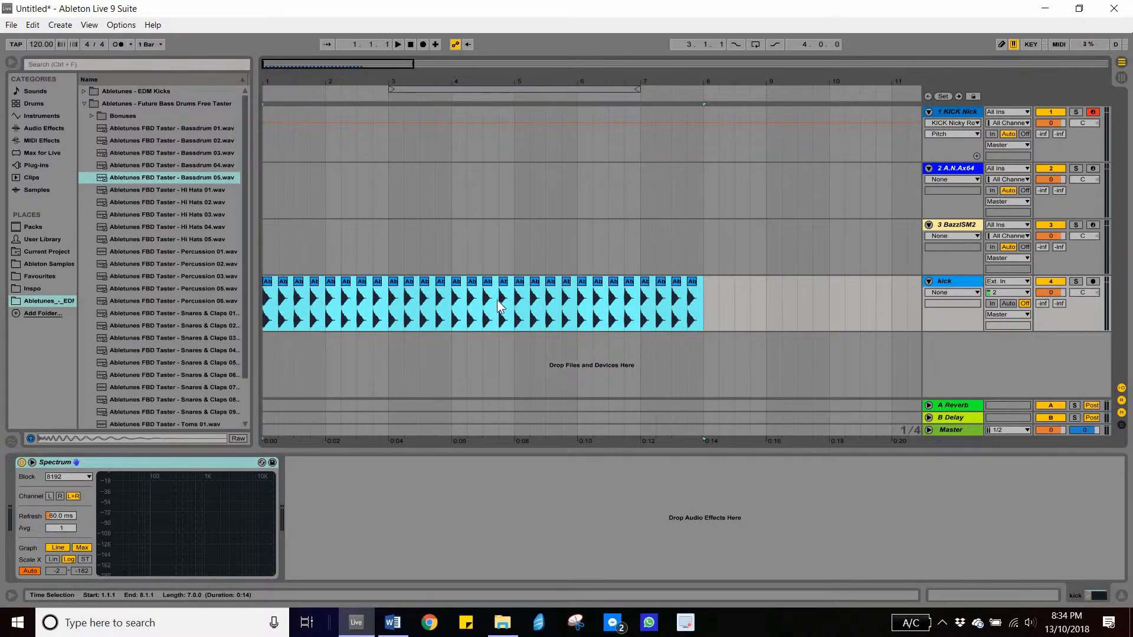
right_click(498, 306)
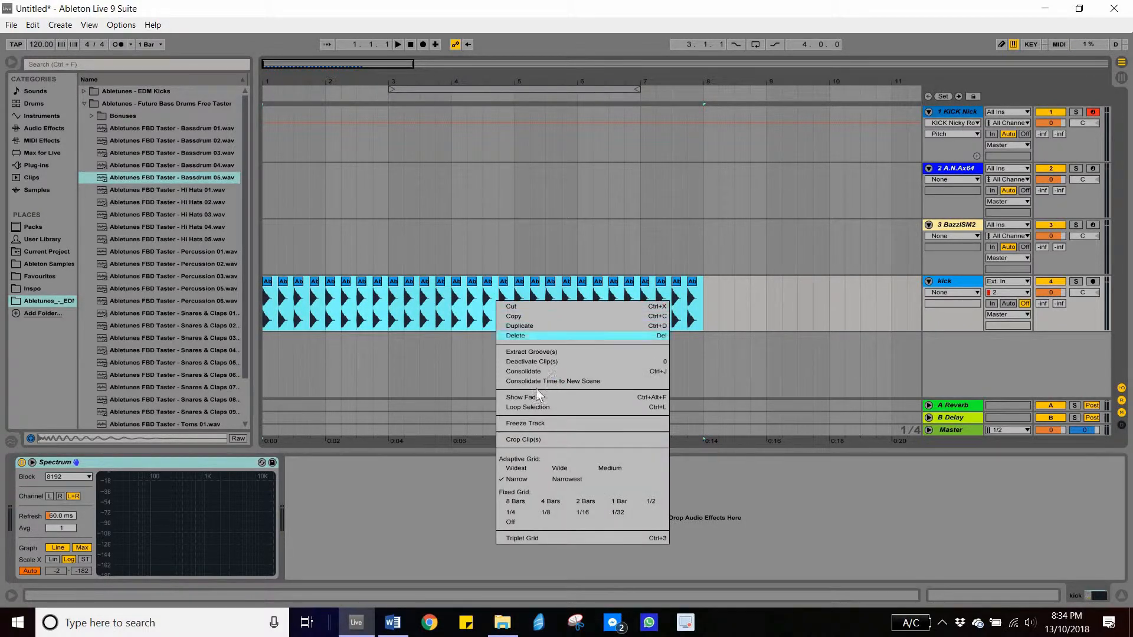
left_click(531, 372)
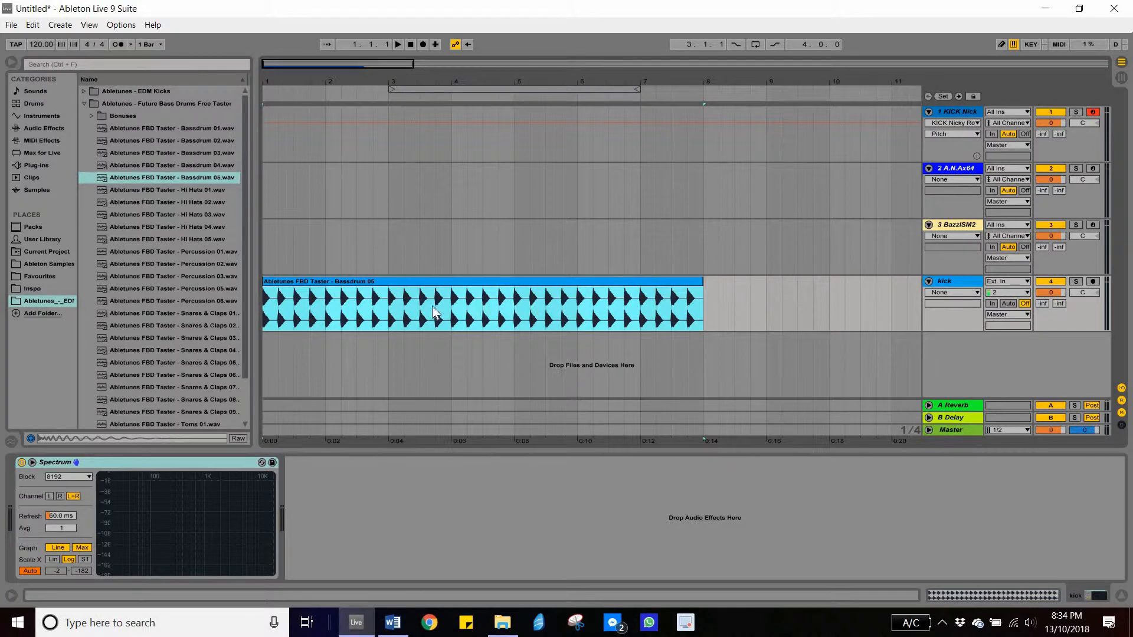
- Solo the kick track and play it back while examining the enlarged Spectrum display
left_click(444, 282)
left_click(1076, 281)
key("space")
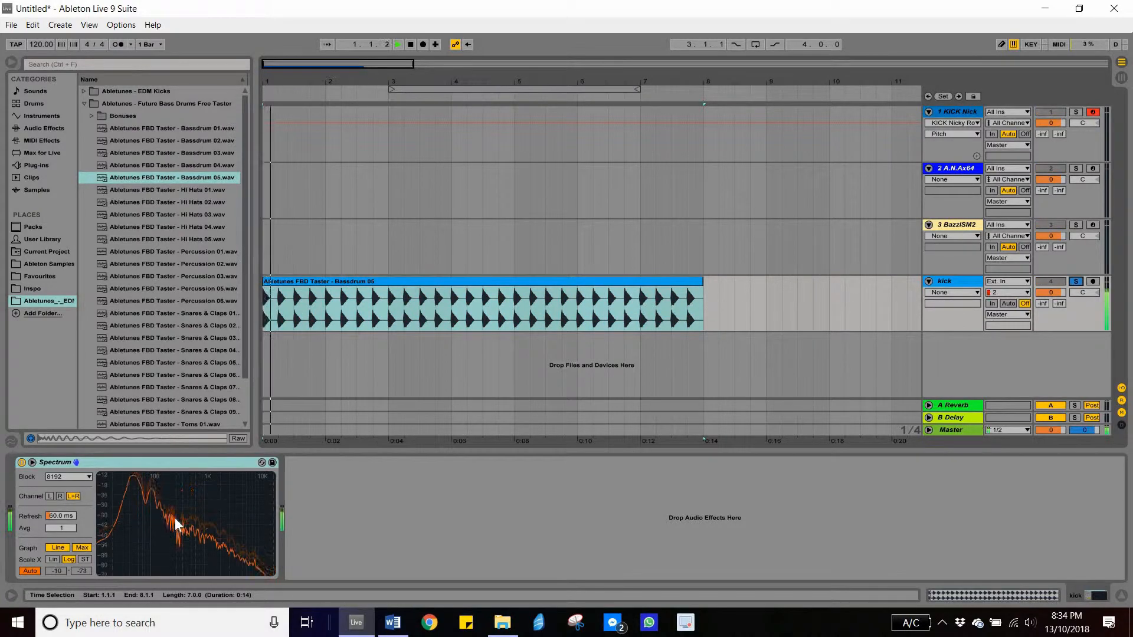
double_click(167, 515)
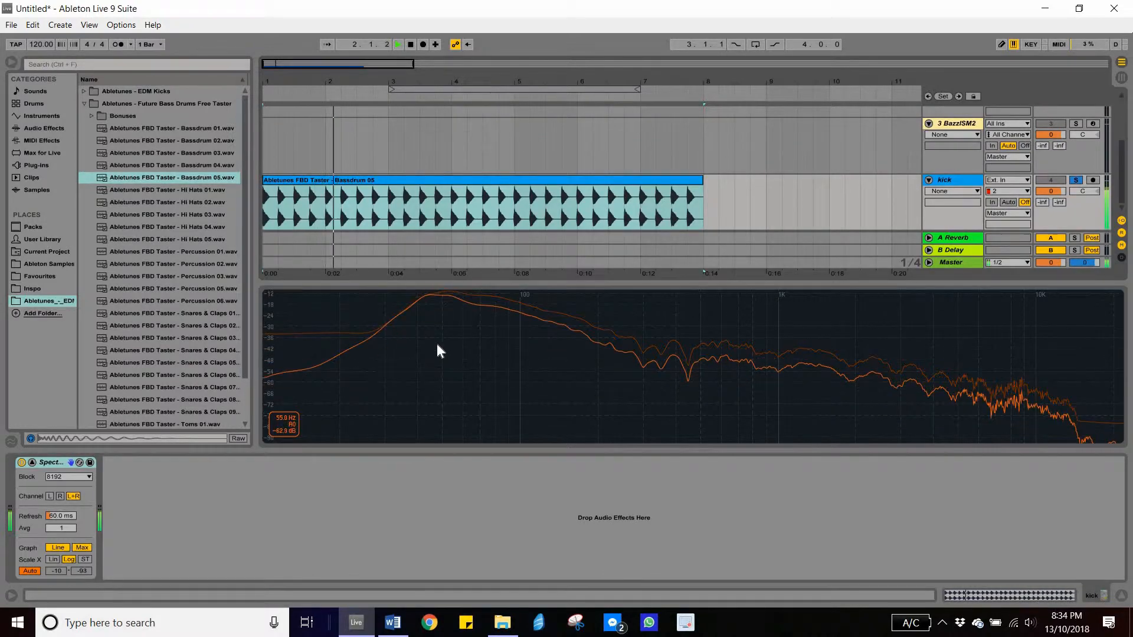
key("space")
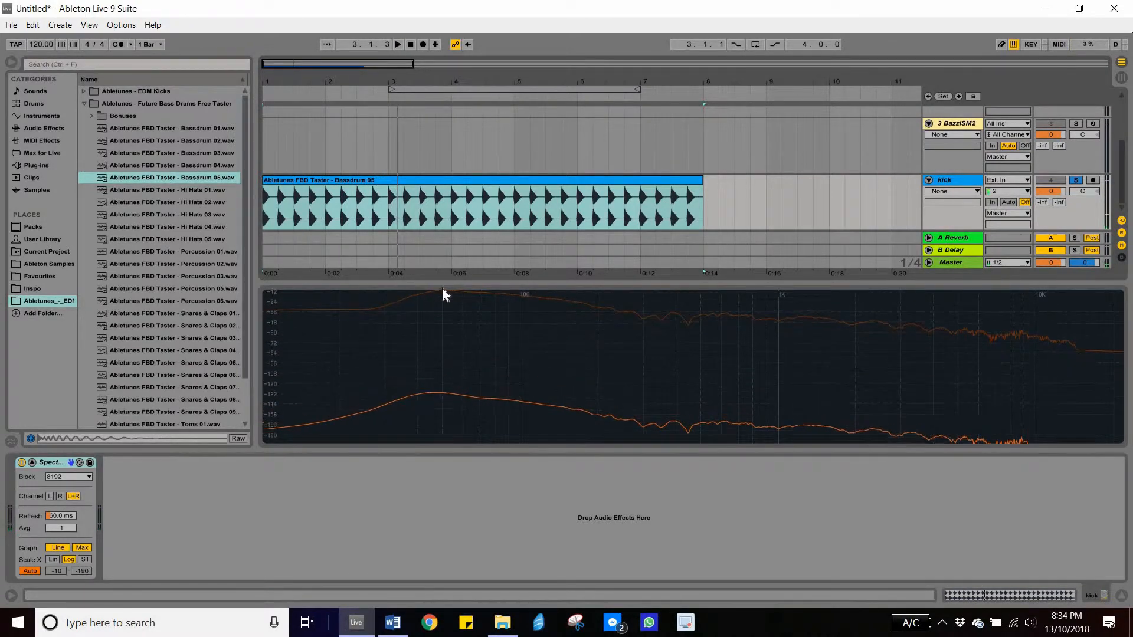
mouse_move(444, 298)
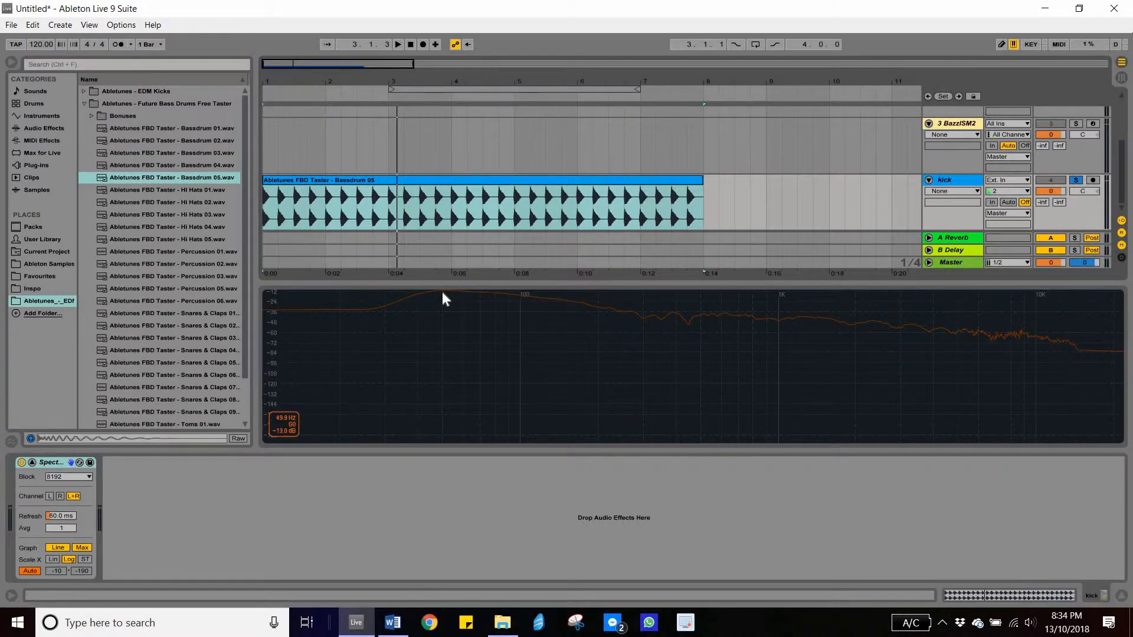
key("space")
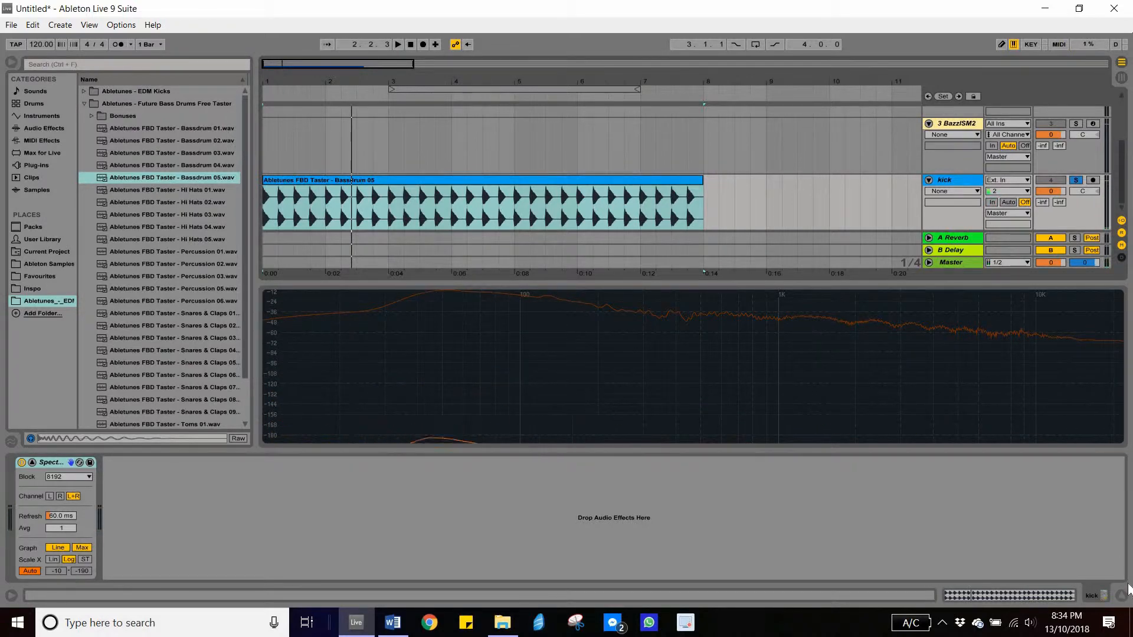
- Hide the detail view and unsolo the kick track
key("ctrl+alt+l")
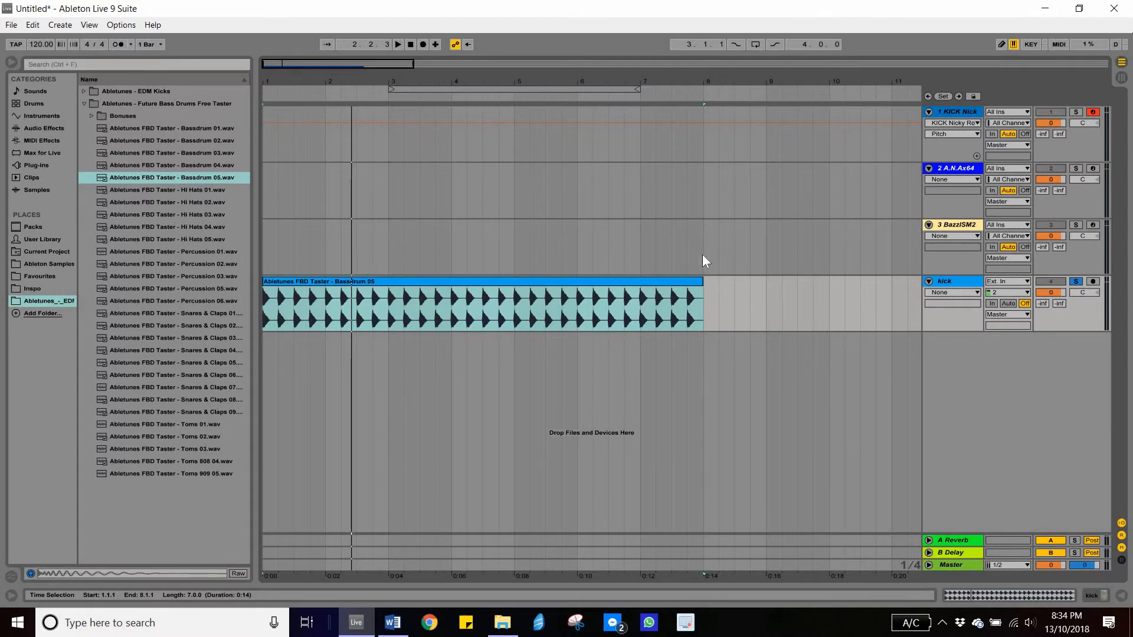
left_click(1076, 282)
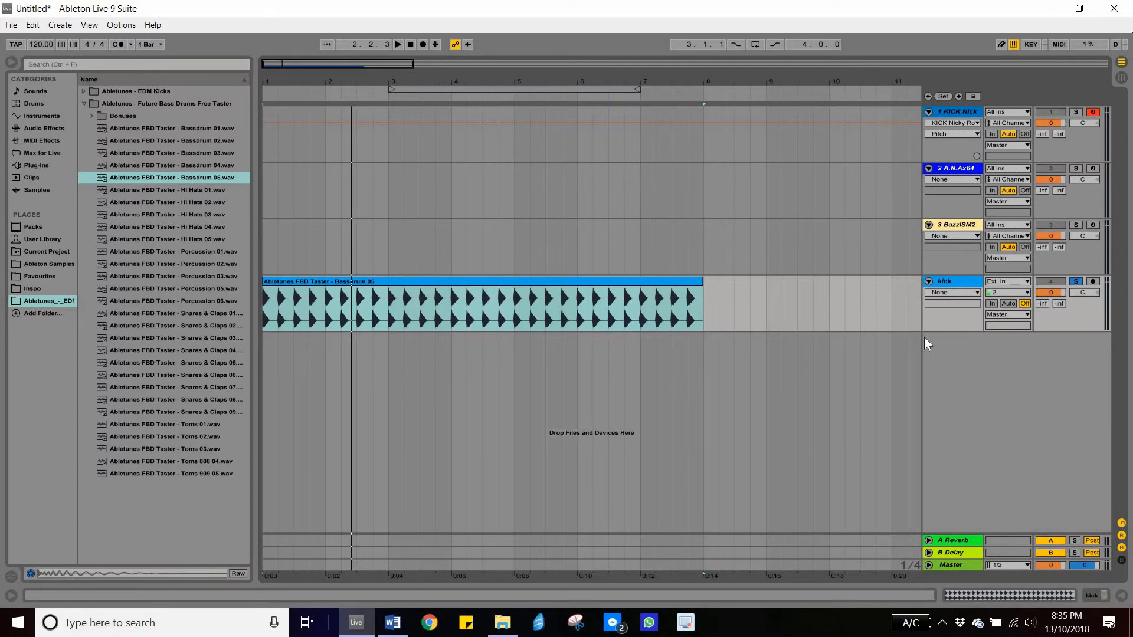